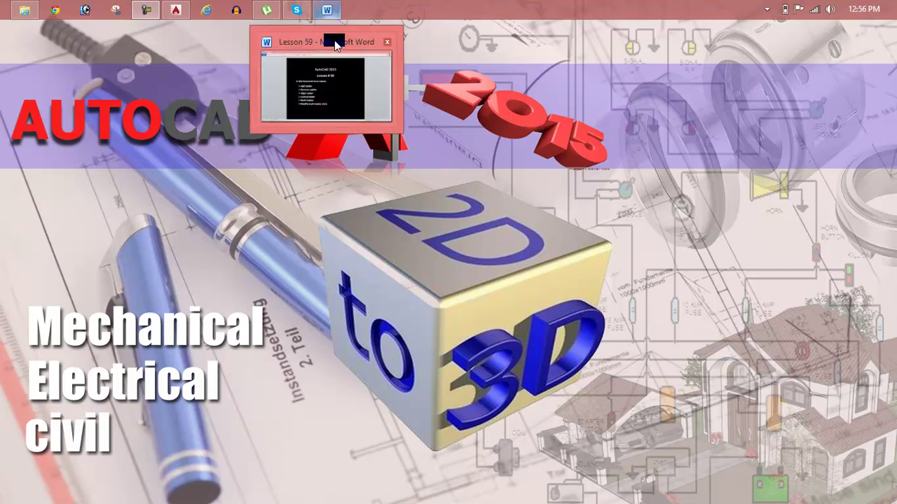
# Restore the Lesson 59 Word window from its taskbar thumbnail.
pyautogui.click(326, 42)
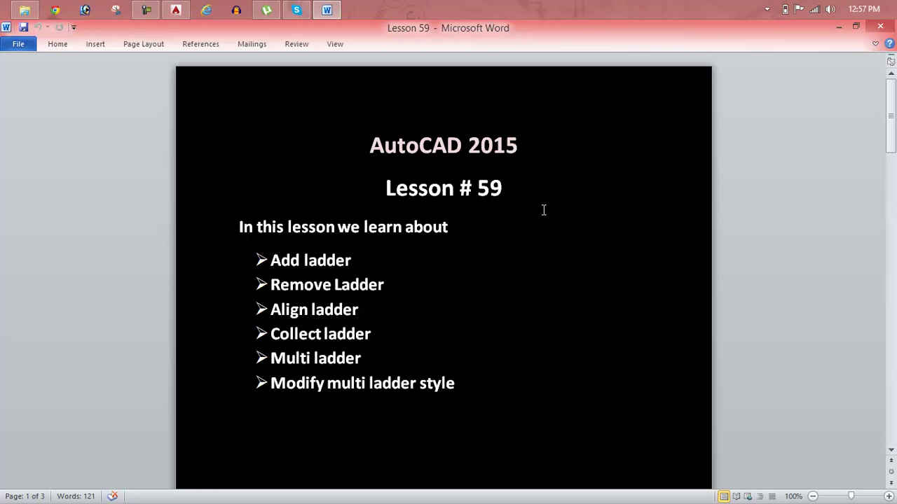
pyautogui.moveTo(176, 9)
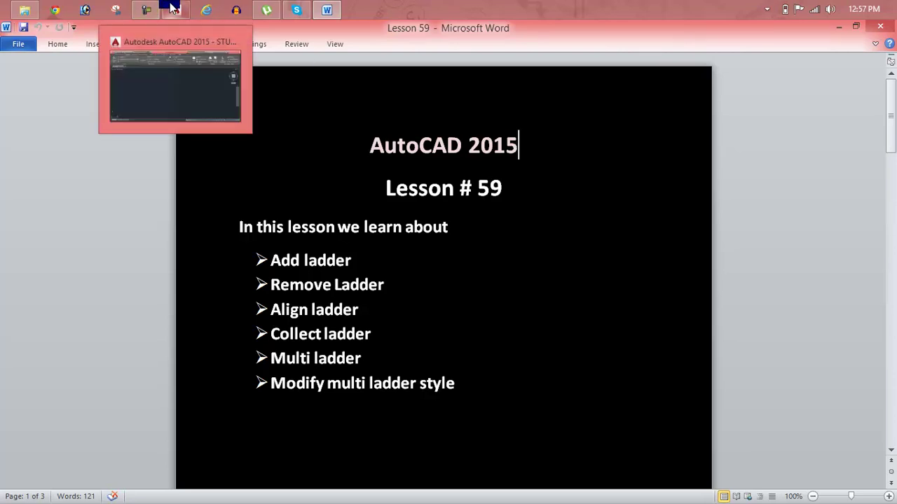
# Draw the large outer rectangle in the AutoCAD drawing with RECTANG.
pyautogui.click(224, 70)
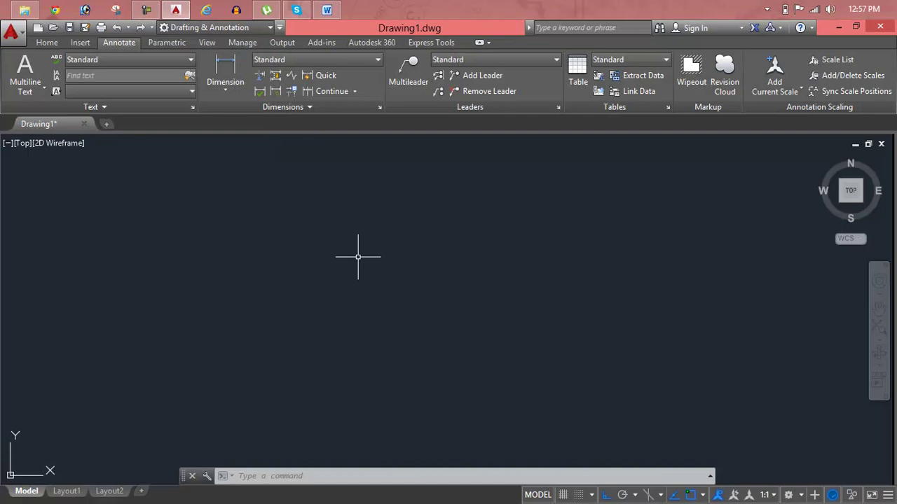
pyautogui.press('Escape')
pyautogui.press('Escape')
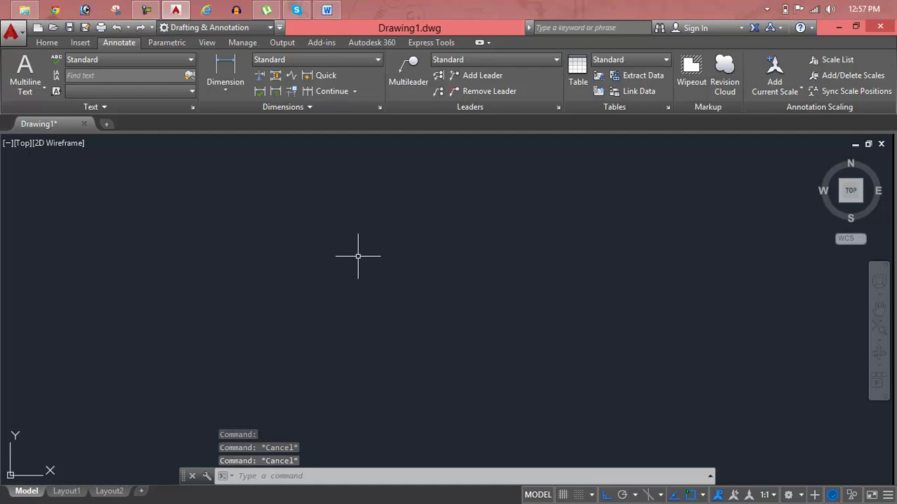
pyautogui.press('Escape')
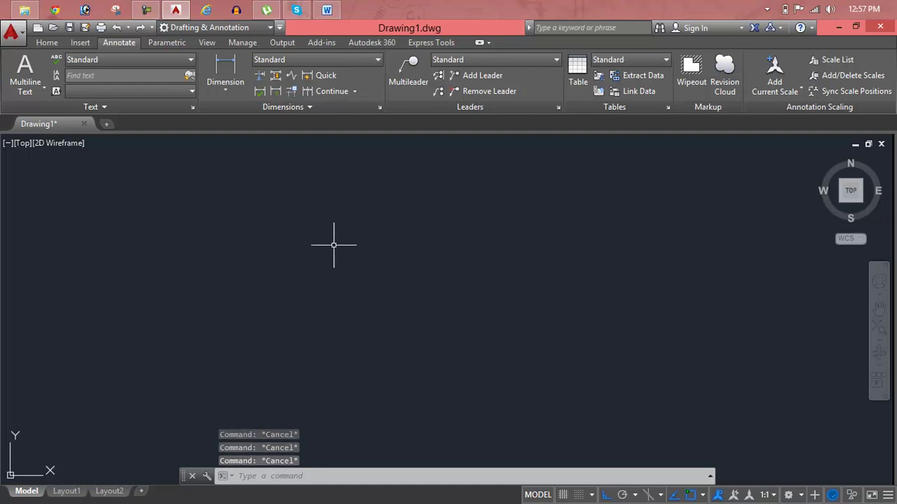
pyautogui.write('rec')
pyautogui.press('Return')
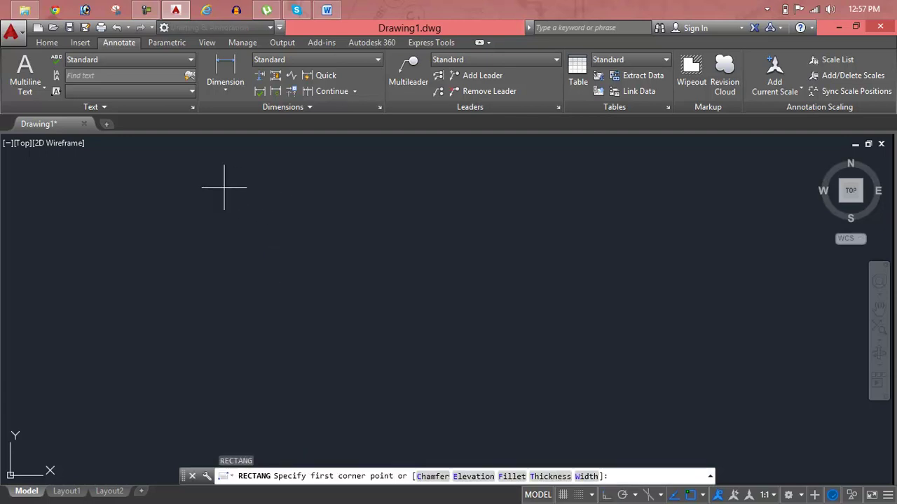
pyautogui.click(219, 185)
pyautogui.click(627, 373)
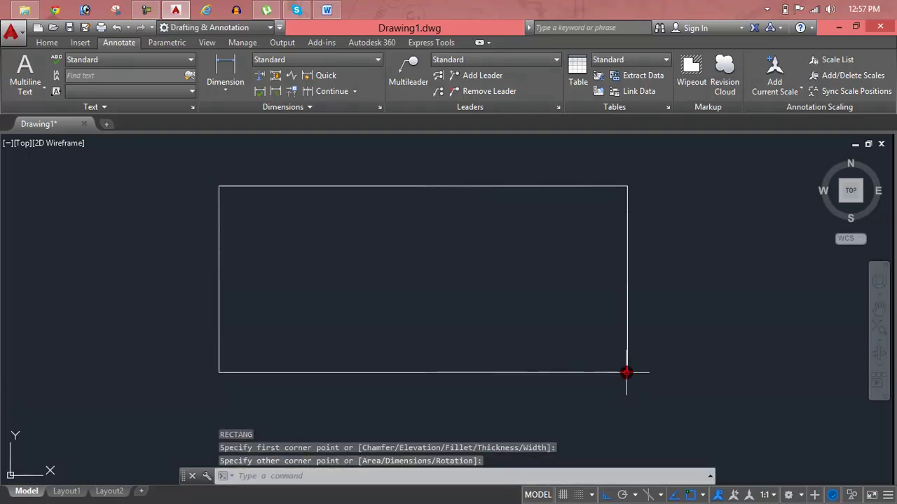
pyautogui.press('Escape')
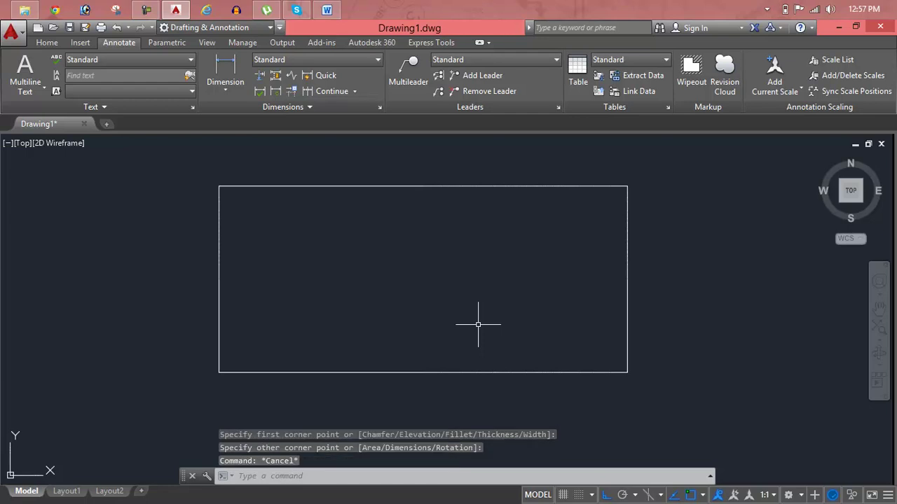
pyautogui.press('Escape')
pyautogui.press('Escape')
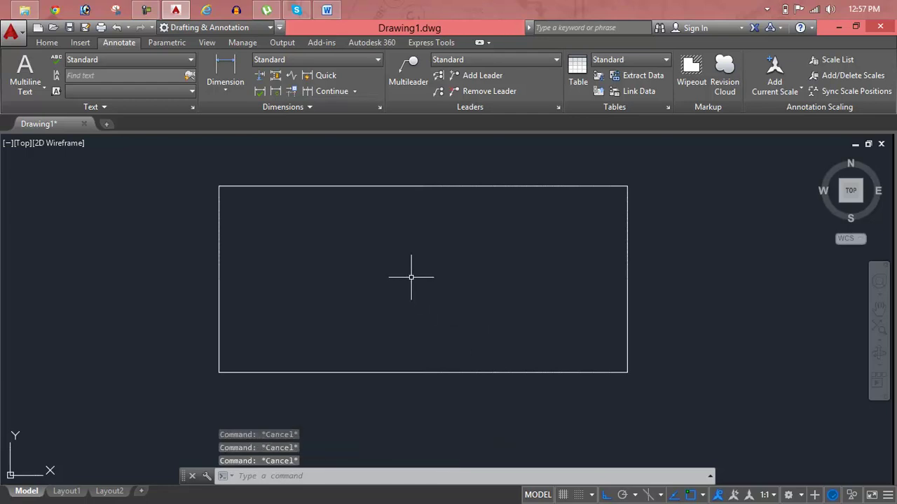
# Draw a small circle near the upper left and a larger circle beside it.
pyautogui.write('c')
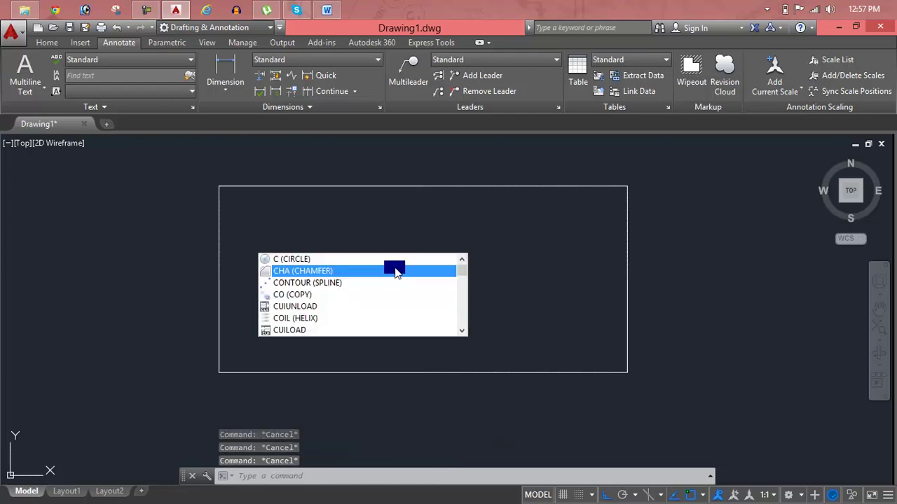
pyautogui.press('Return')
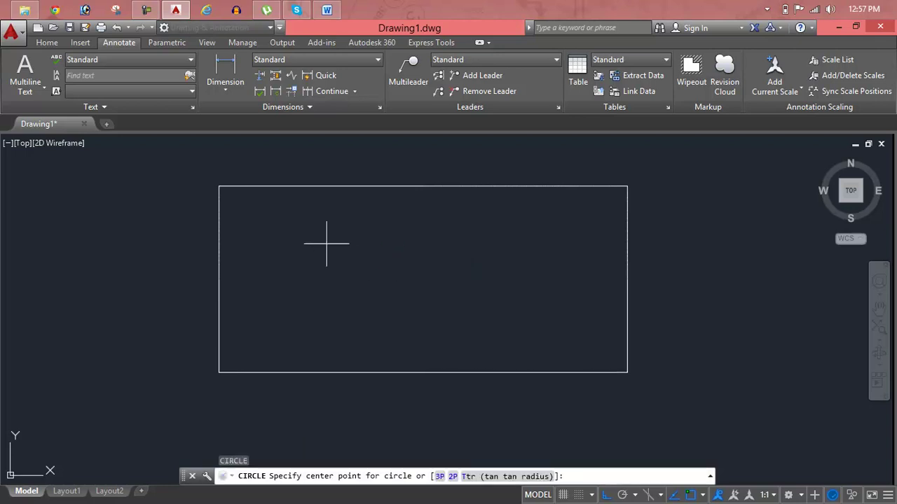
pyautogui.click(249, 229)
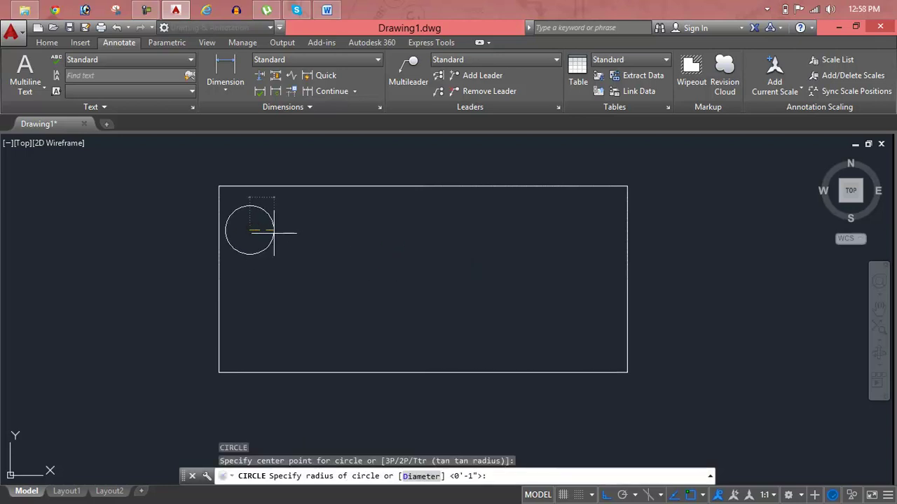
pyautogui.click(274, 233)
pyautogui.press('Return')
pyautogui.click(322, 256)
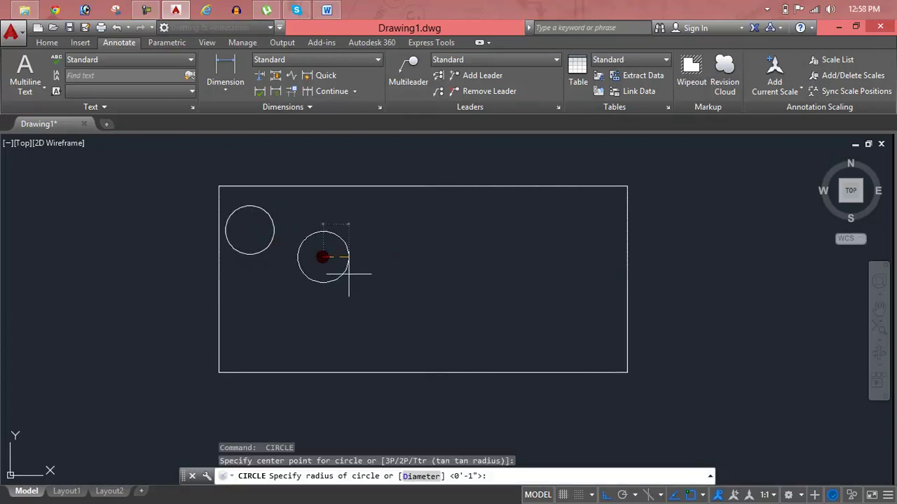
pyautogui.click(357, 279)
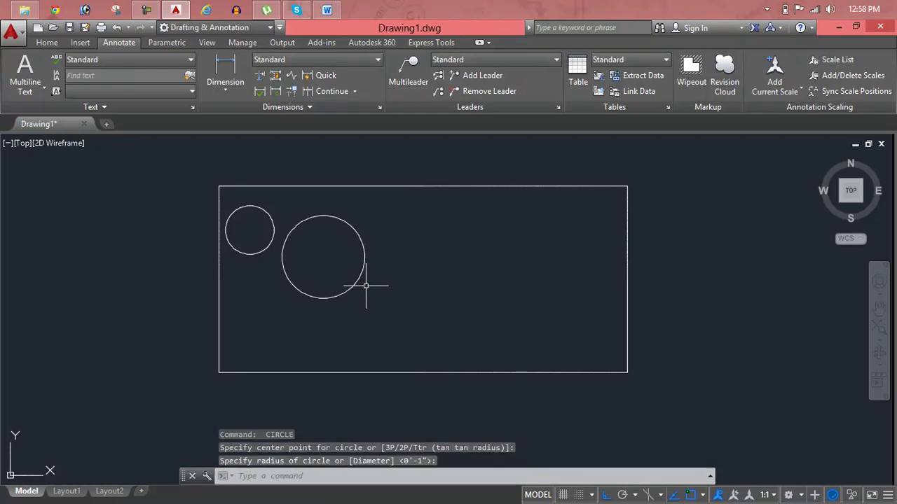
# Draw a smaller rectangle to the right of the circles.
pyautogui.write('rec')
pyautogui.press('Return')
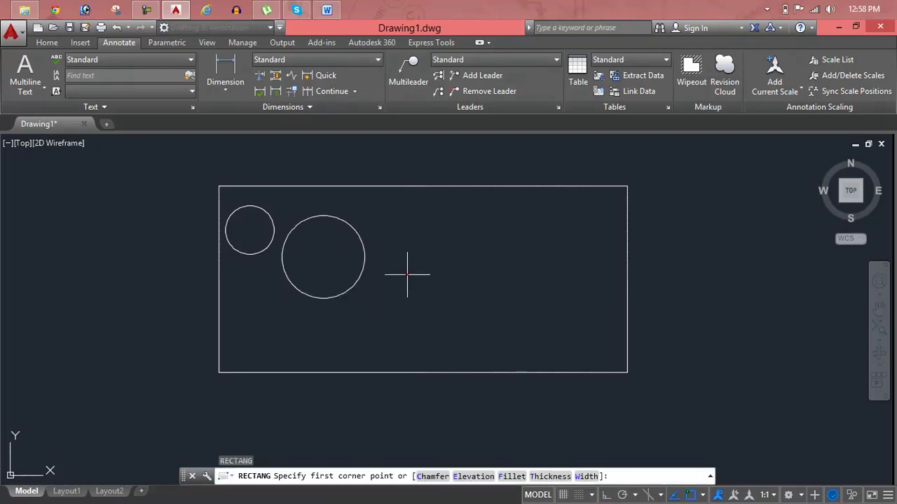
pyautogui.click(407, 275)
pyautogui.click(563, 332)
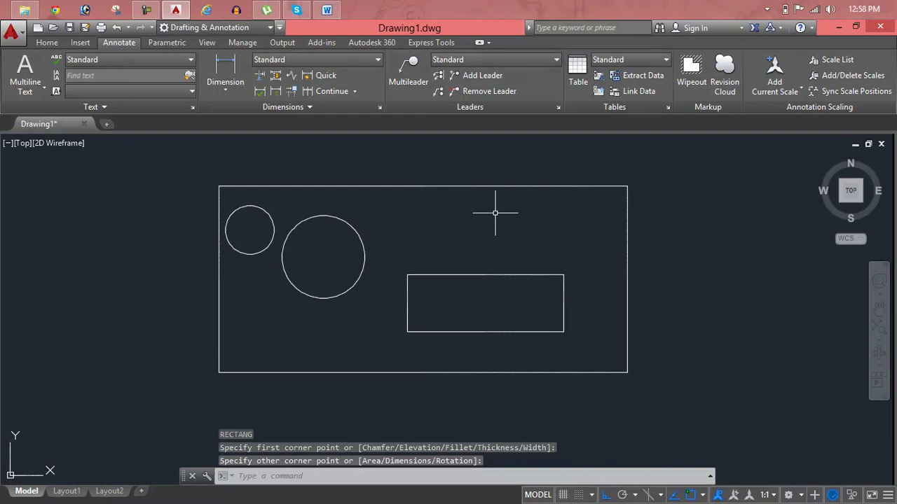
# Draw a three-point arc above the small rectangle with ortho turned off.
pyautogui.click(42, 44)
pyautogui.click(108, 95)
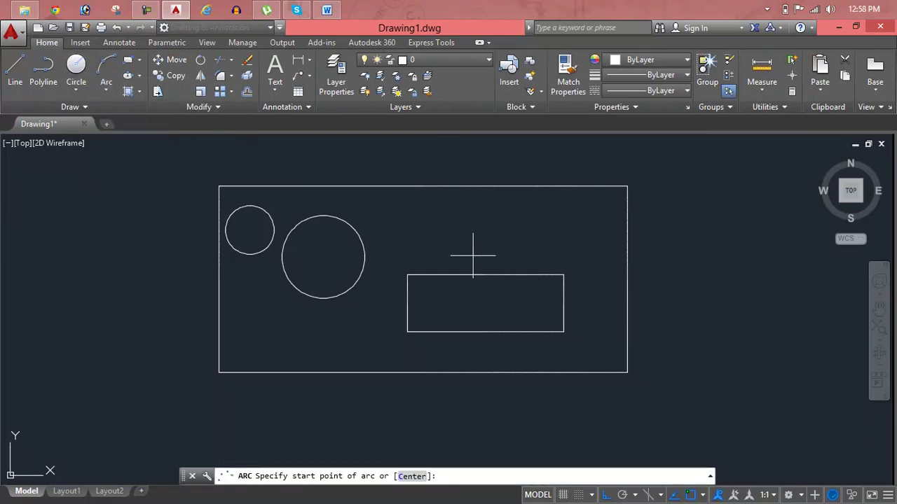
pyautogui.click(444, 225)
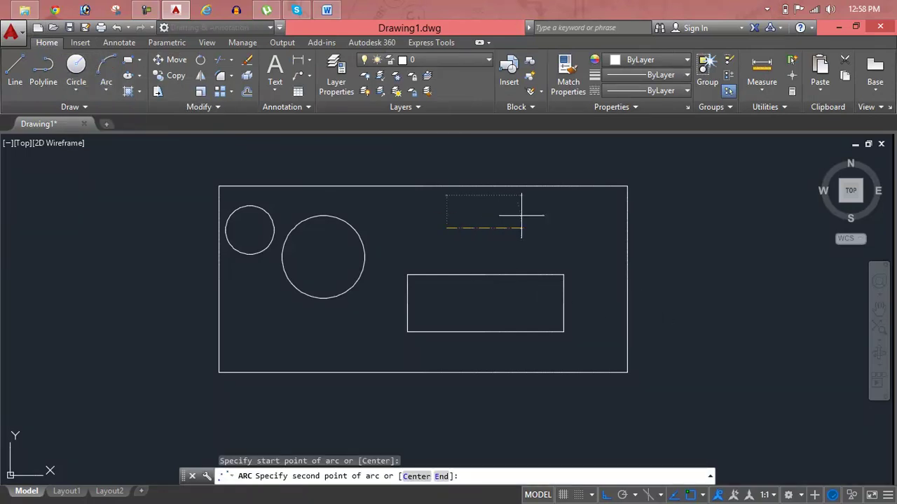
pyautogui.press('F8')
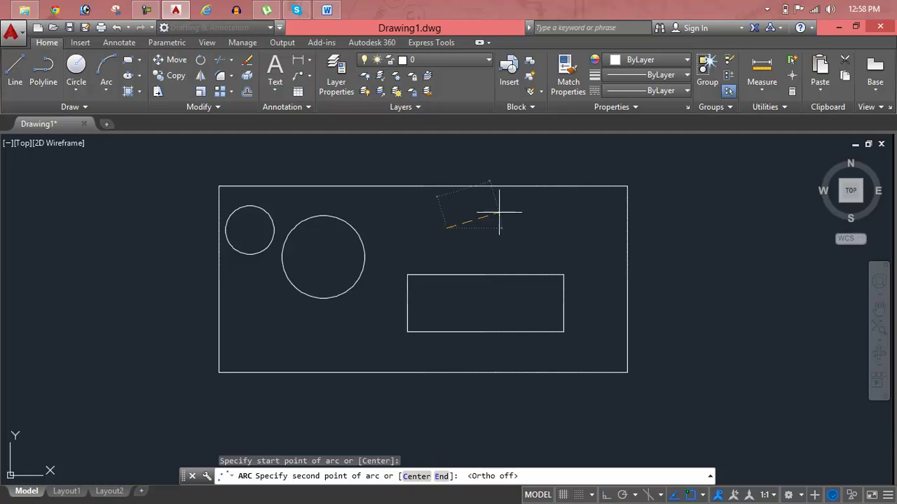
pyautogui.click(498, 212)
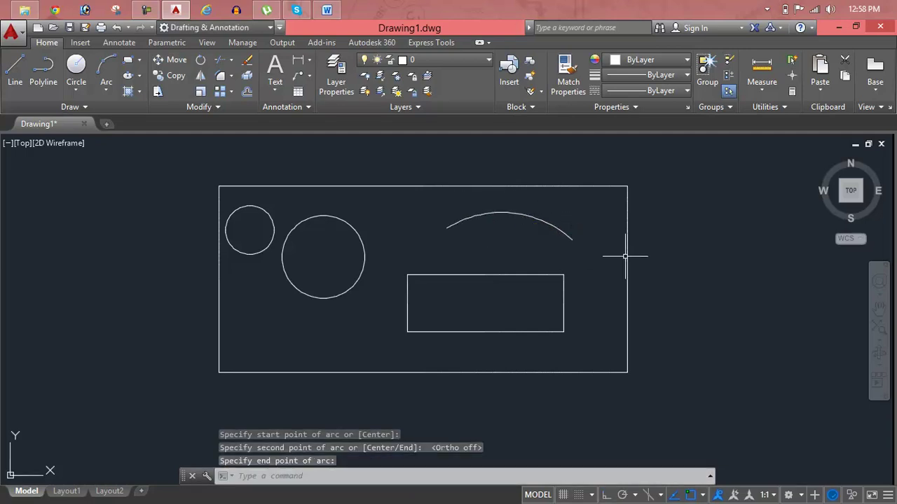
pyautogui.press('Escape')
pyautogui.press('Escape')
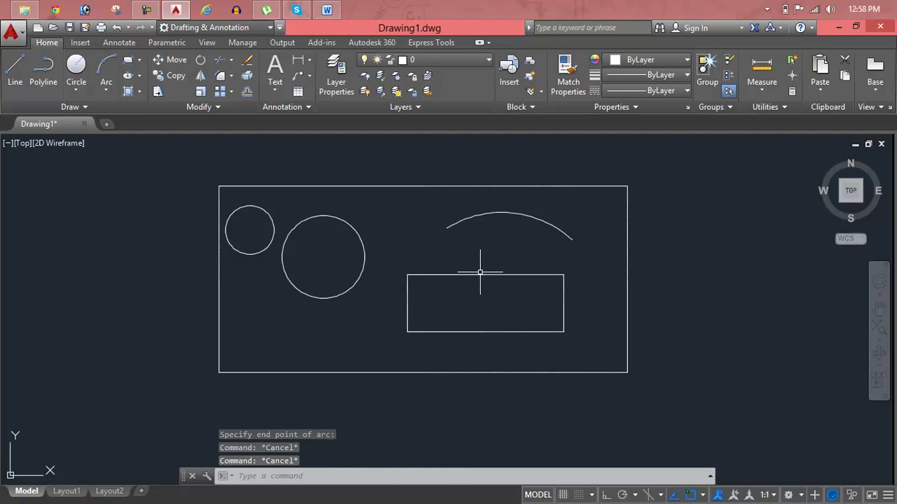
# Look over the Home tab Leader dropdown, then move to the Annotate ribbon tab.
pyautogui.press('Escape')
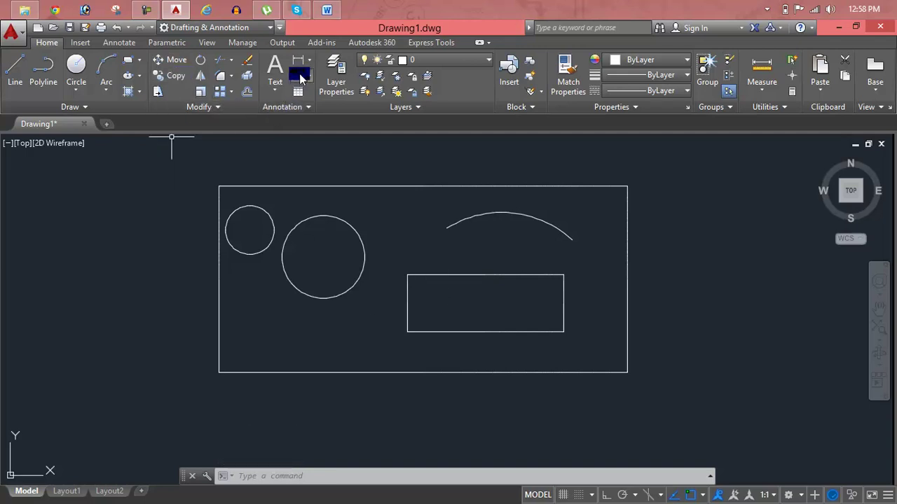
pyautogui.click(309, 76)
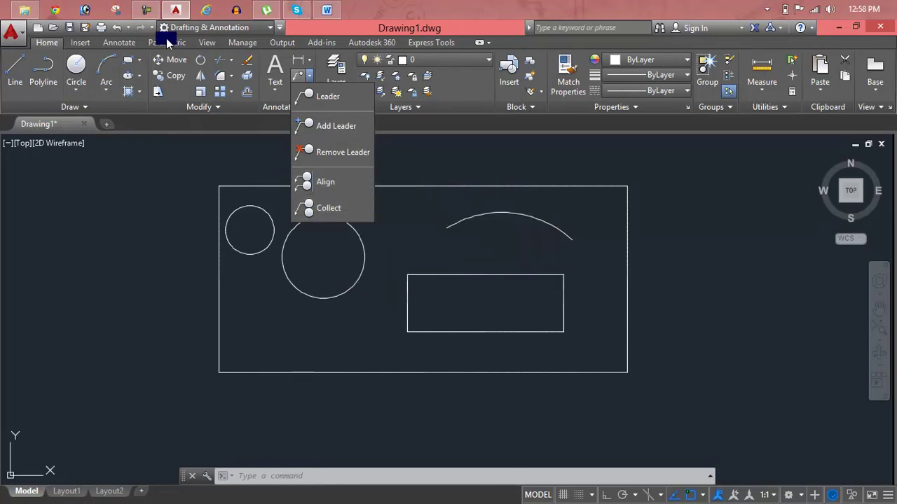
pyautogui.click(126, 42)
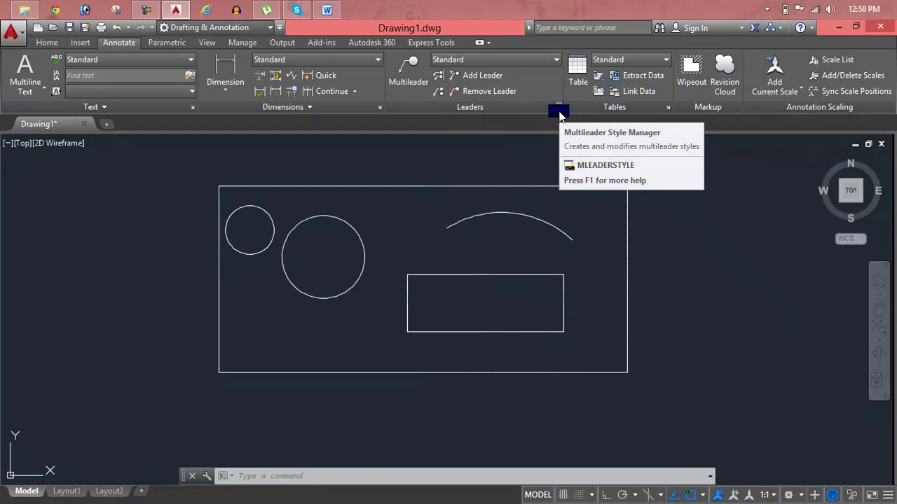
# Inspect the Standard and Annotative styles in Multileader Style Manager, then return to Home.
pyautogui.click(558, 110)
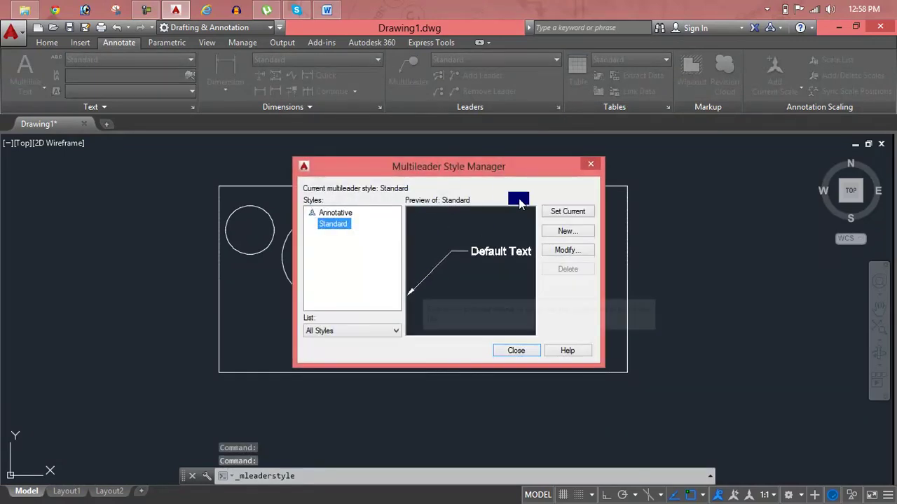
pyautogui.click(589, 163)
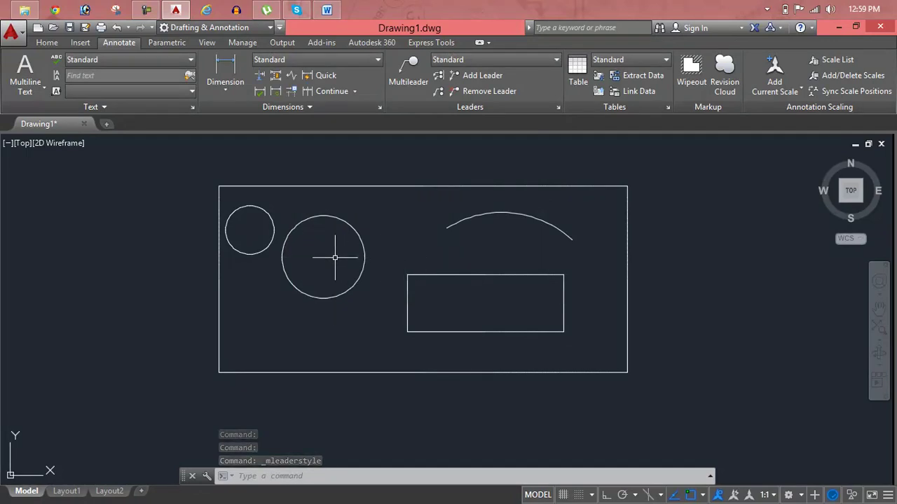
pyautogui.click(56, 42)
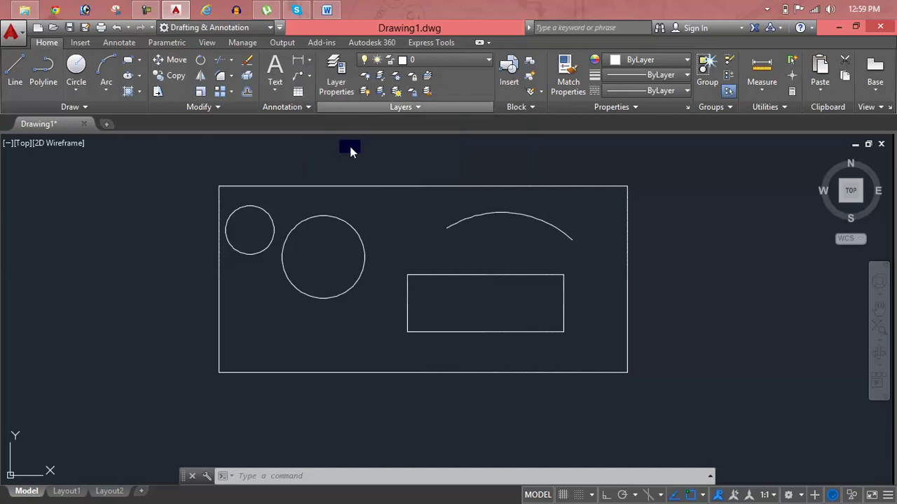
# Add a multileader from the small circle, landing to the left, with the text 'circle'.
pyautogui.click(314, 79)
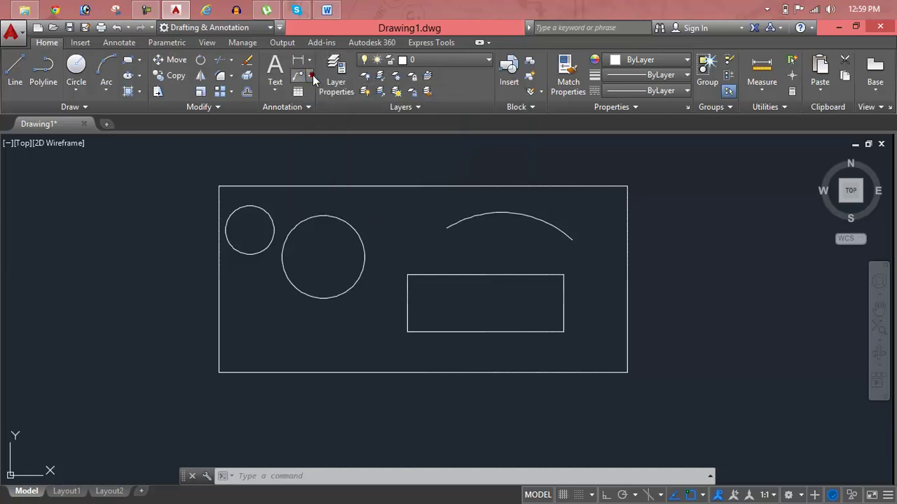
pyautogui.click(299, 77)
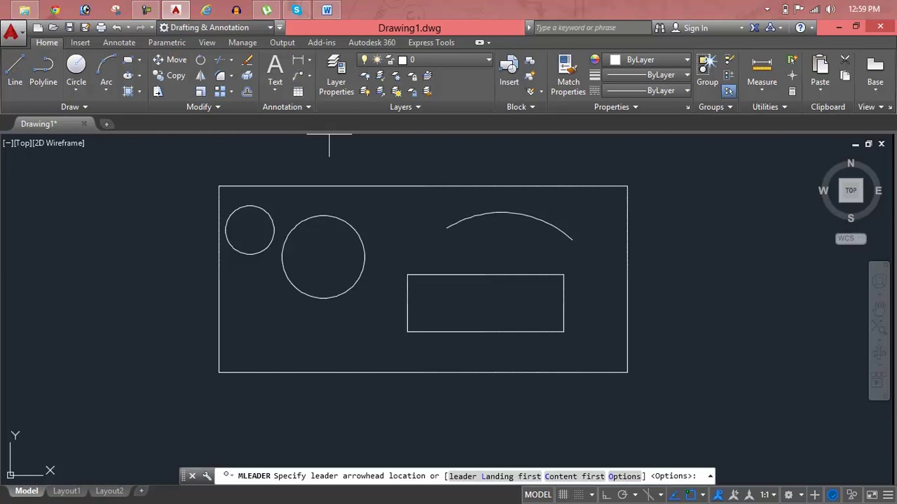
pyautogui.click(253, 216)
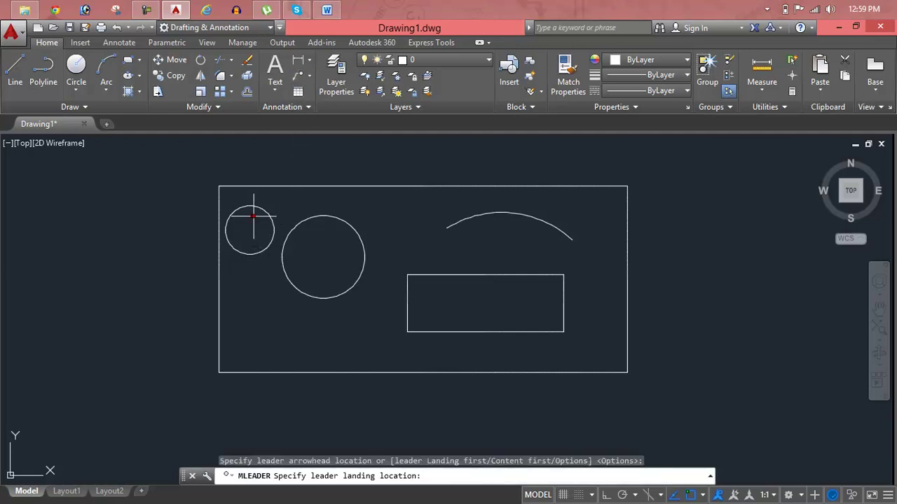
pyautogui.click(139, 200)
pyautogui.write('c')
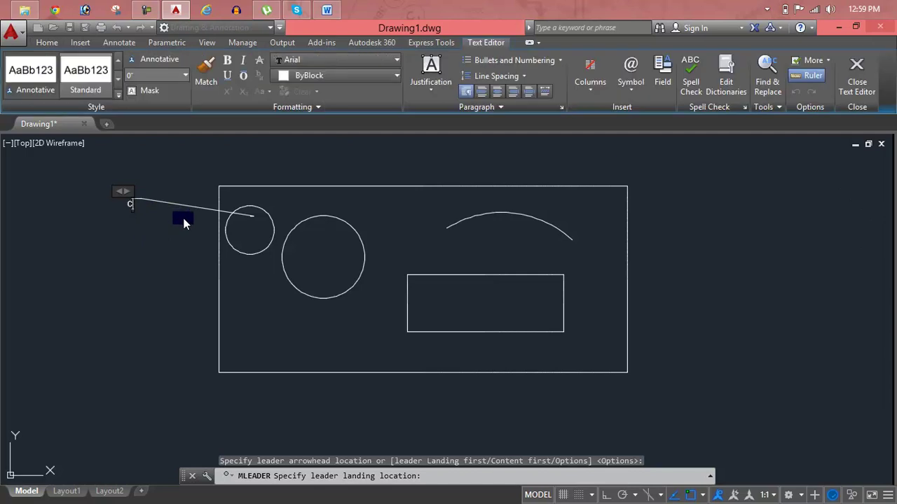
pyautogui.write('i')
pyautogui.press('BackSpace')
pyautogui.write('irlc')
pyautogui.press('BackSpace')
pyautogui.press('BackSpace')
pyautogui.write('cle')
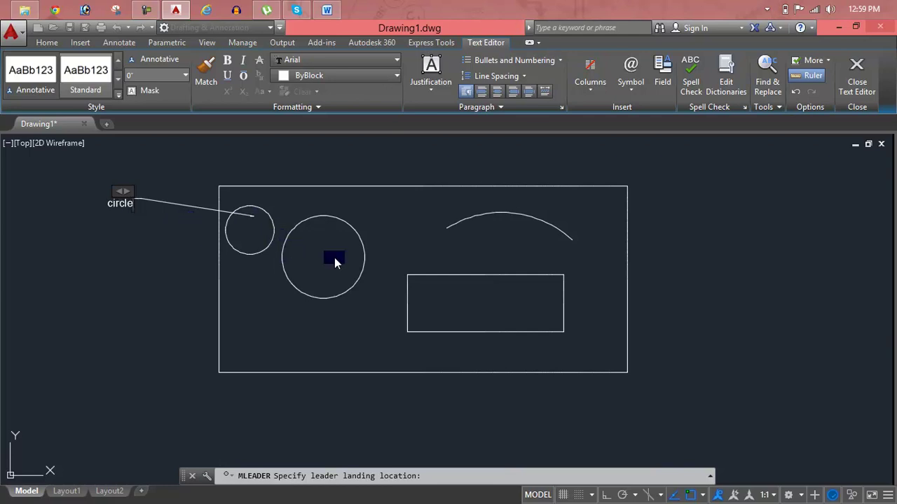
pyautogui.click(318, 265)
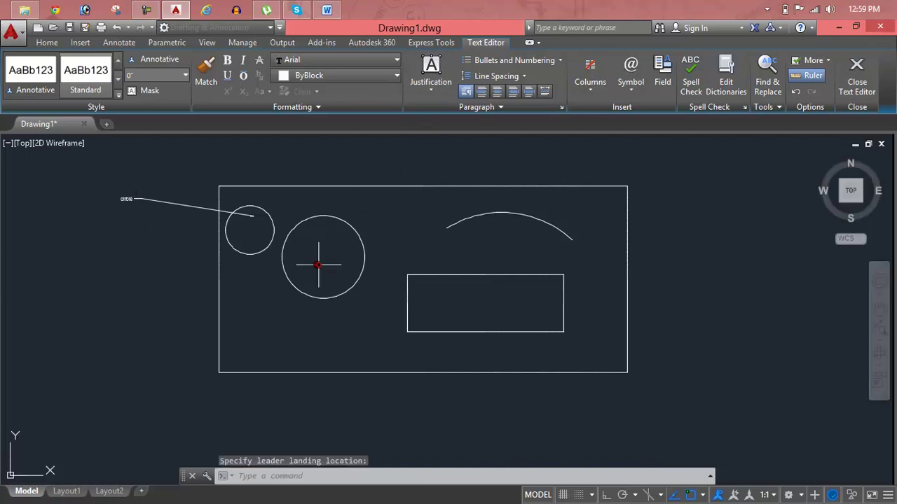
# Reopen the 'circle' label in the text editor.
pyautogui.scroll(2, 126, 199)
pyautogui.scroll(4, 126, 199)
pyautogui.scroll(-4, 126, 199)
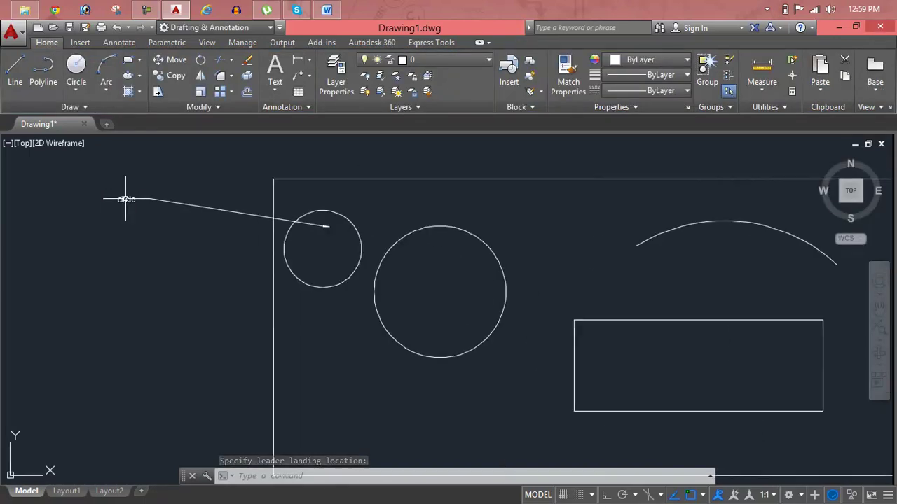
pyautogui.doubleClick(126, 200)
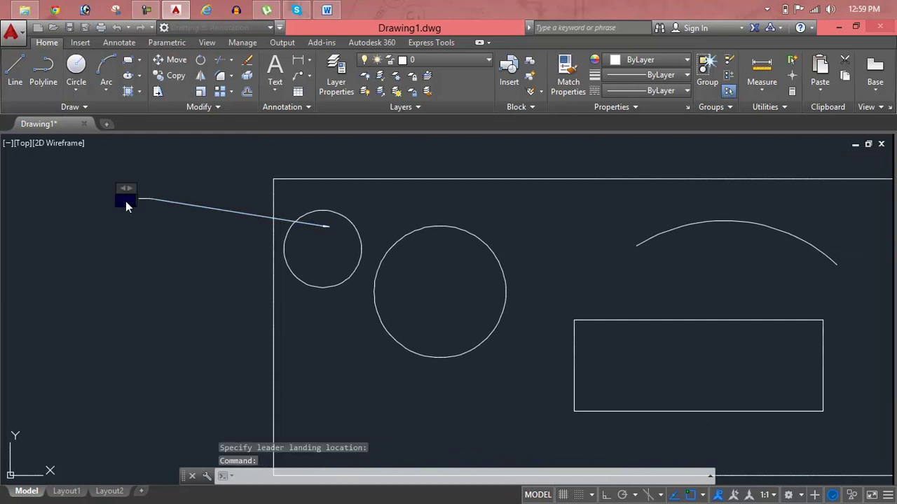
# Resize the circle label's text height, settling on 1, and close the editor.
pyautogui.write('ircle')
pyautogui.press('BackSpace')
pyautogui.press('BackSpace')
pyautogui.press('BackSpace')
pyautogui.write('k')
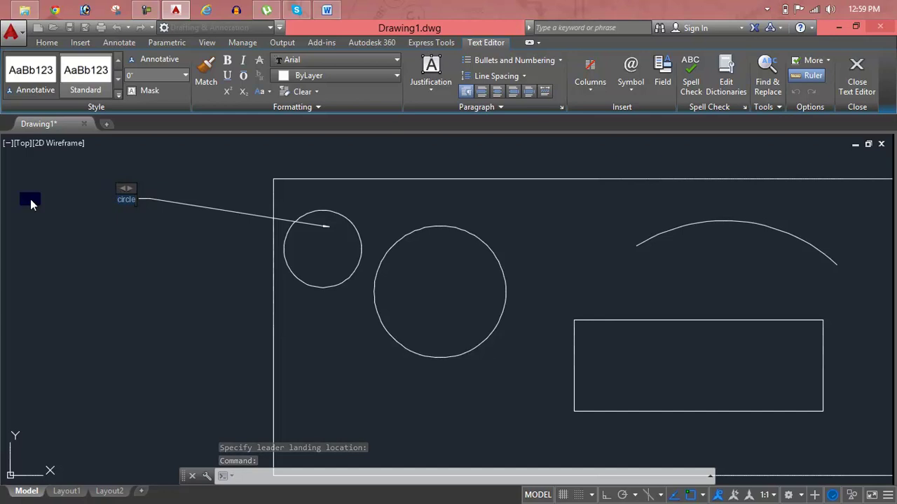
pyautogui.click(147, 73)
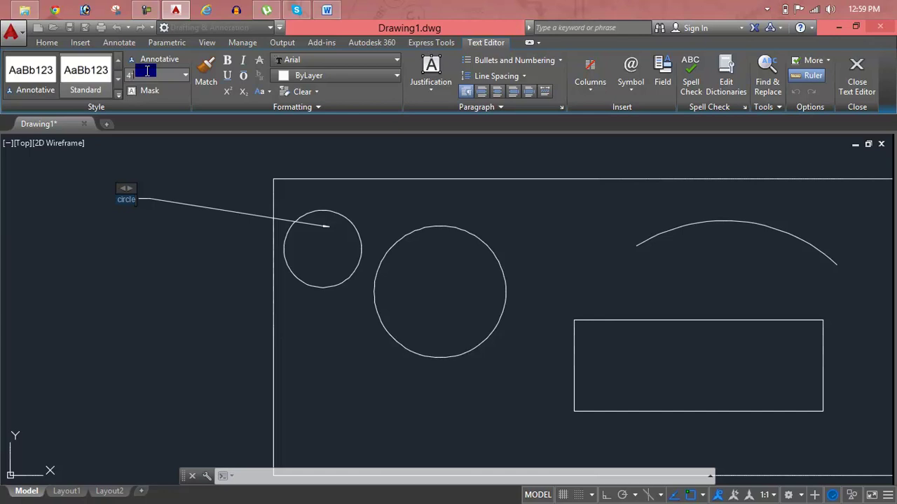
pyautogui.press('Return')
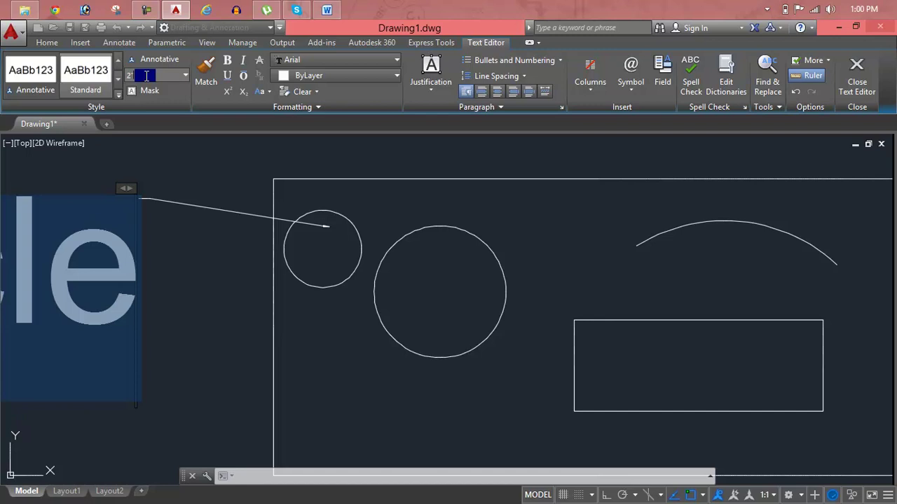
pyautogui.press('Return')
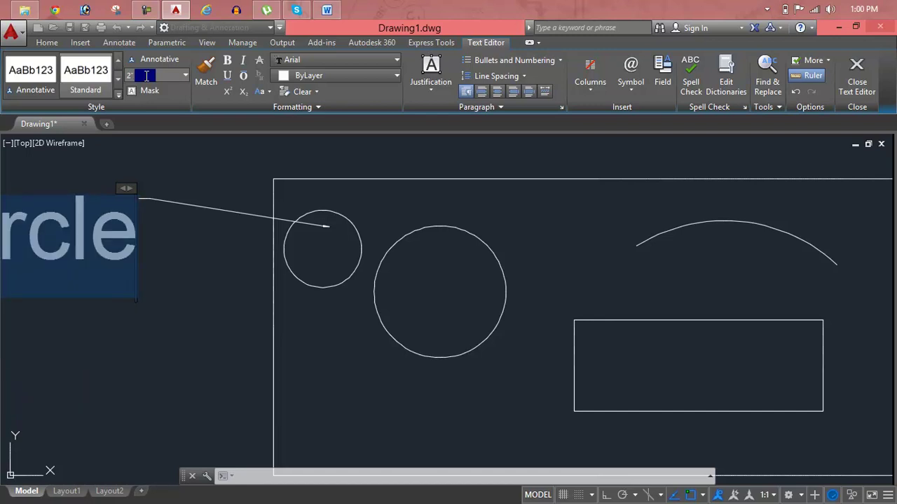
pyautogui.click(146, 75)
pyautogui.write('1')
pyautogui.press('Return')
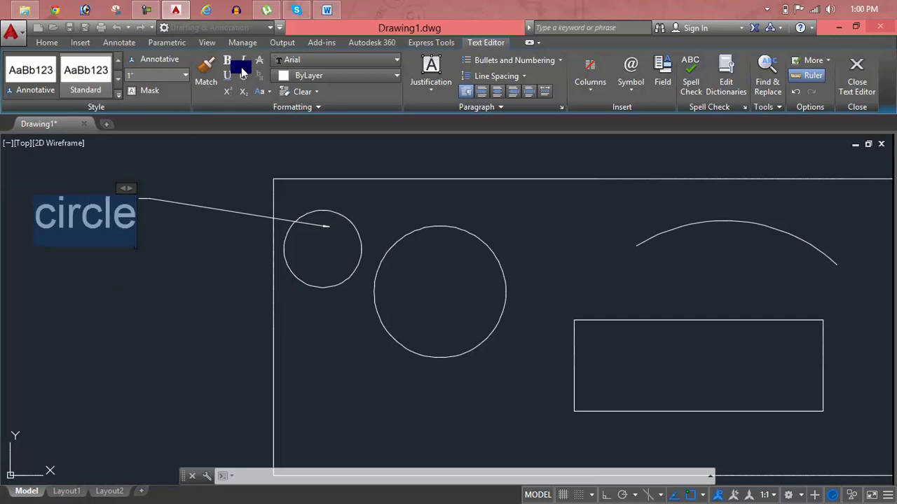
pyautogui.click(162, 227)
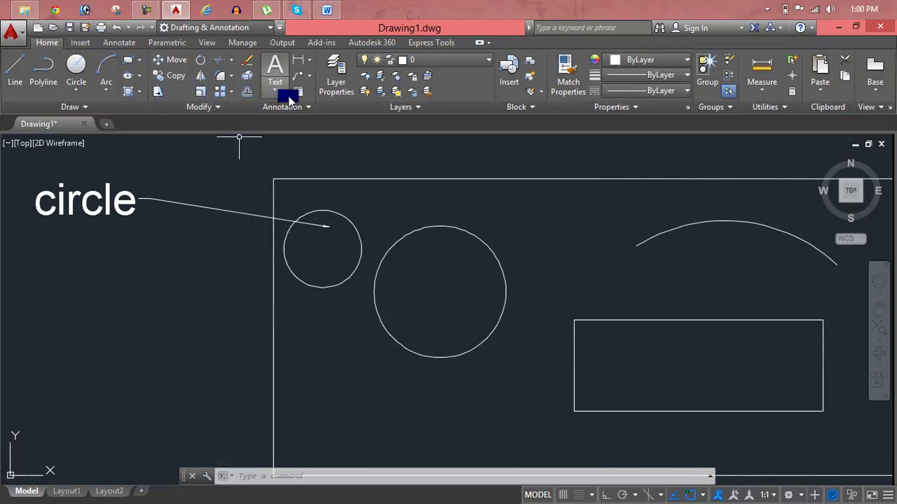
# Place a new multileader from the big circle's centre, landing left, typing 'big cirlce'.
pyautogui.click(313, 82)
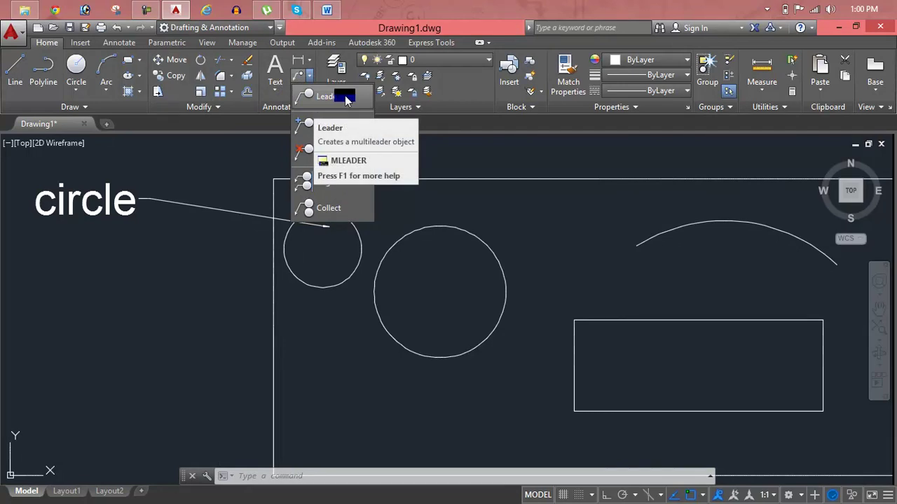
pyautogui.click(347, 100)
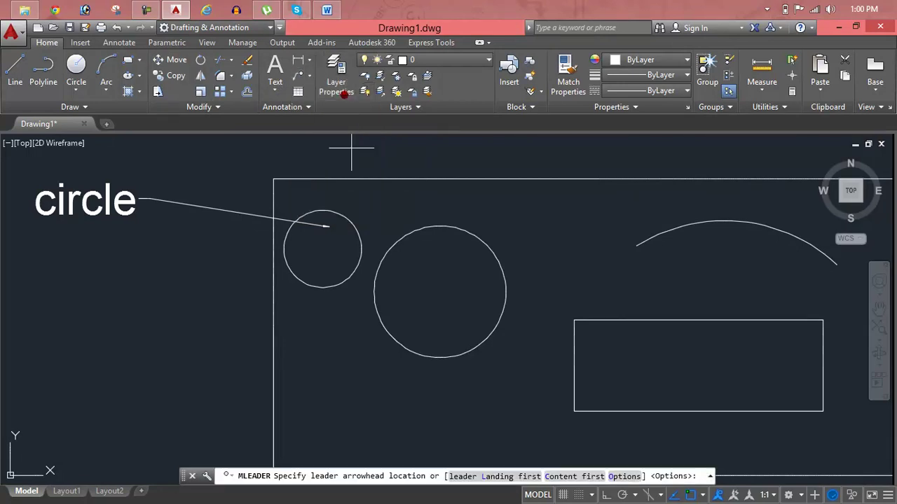
pyautogui.click(430, 300)
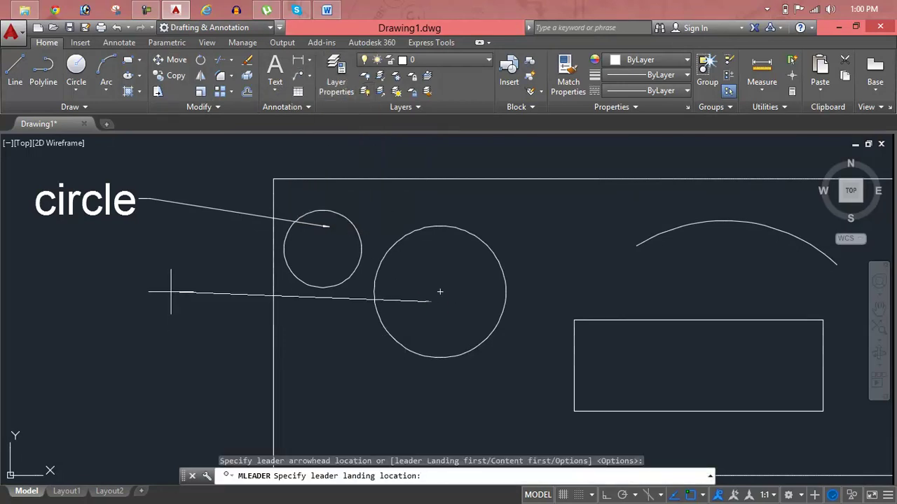
pyautogui.click(156, 268)
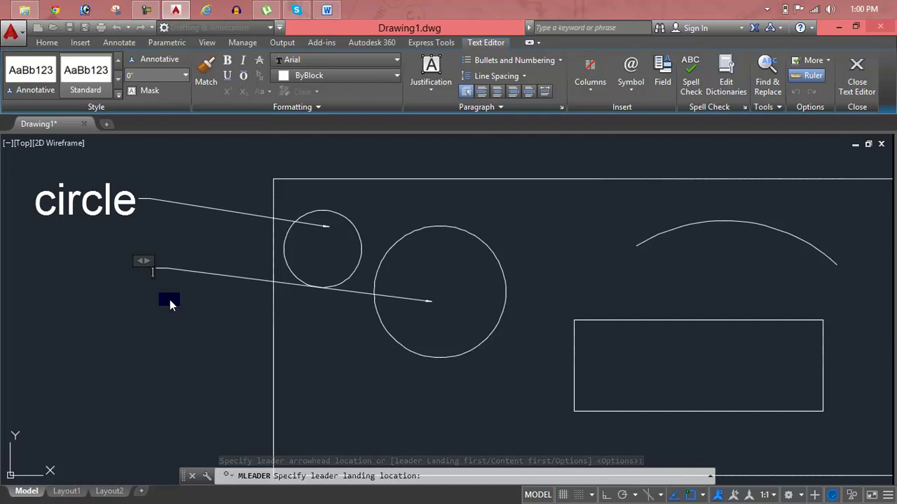
pyautogui.write('big cirlce')
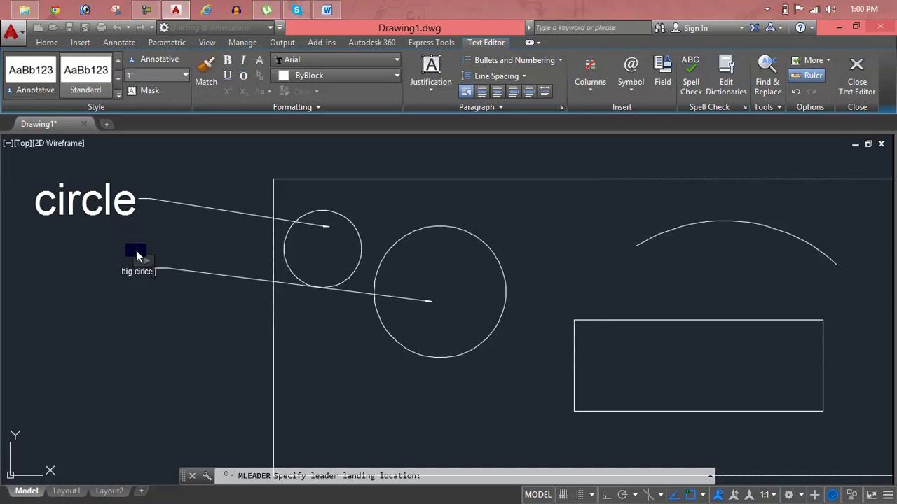
# Enlarge the new label's text height and replace its text with 'Big'.
pyautogui.moveTo(145, 272); pyautogui.dragTo(156, 273)
pyautogui.tripleClick(150, 271)
pyautogui.click(152, 73)
pyautogui.click(152, 73)
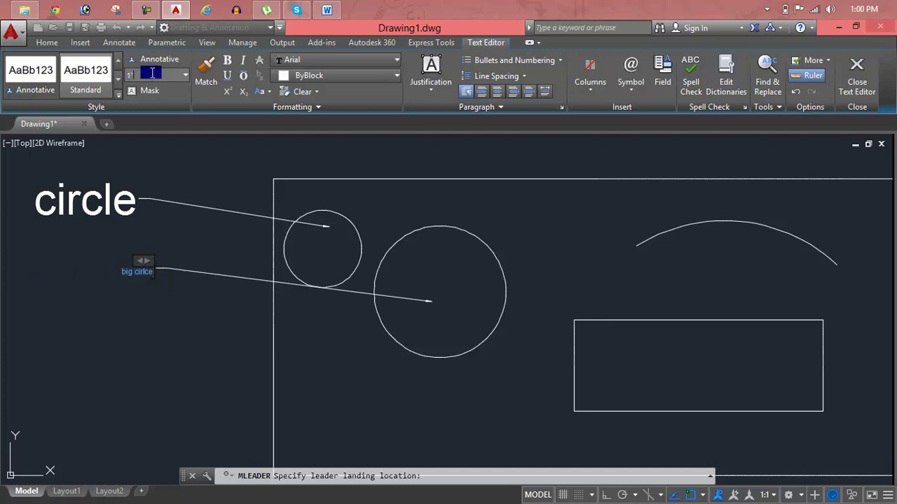
pyautogui.press('Return')
pyautogui.press('BackSpace')
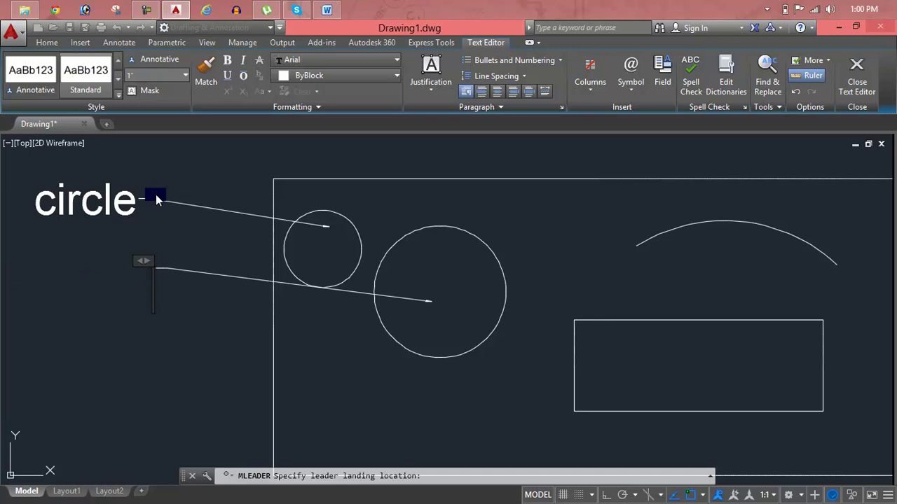
pyautogui.write('Big')
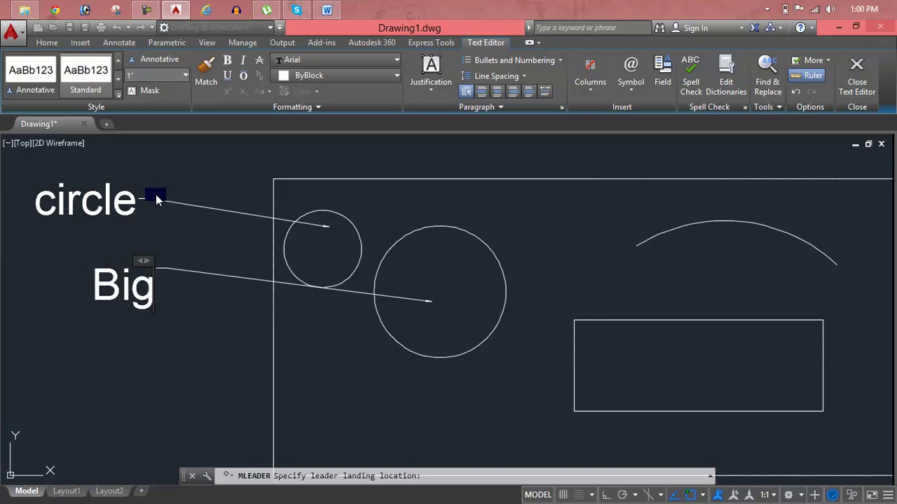
pyautogui.click(582, 355)
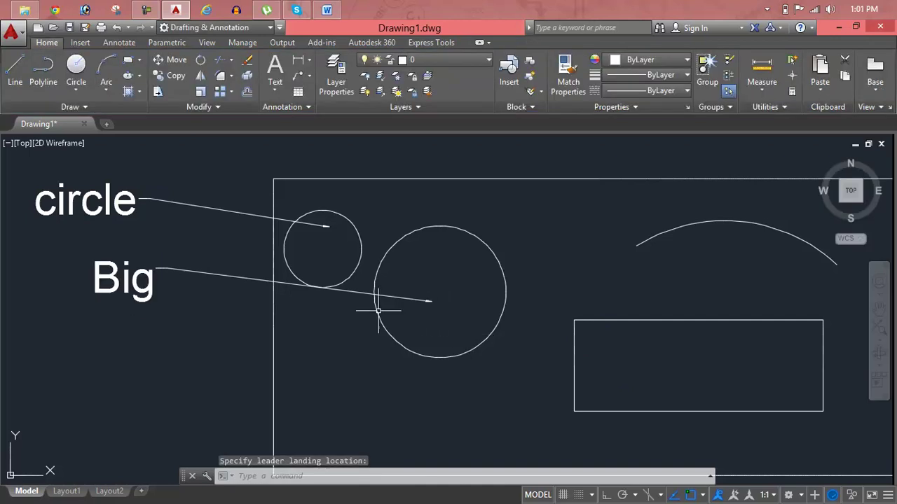
pyautogui.click(412, 320)
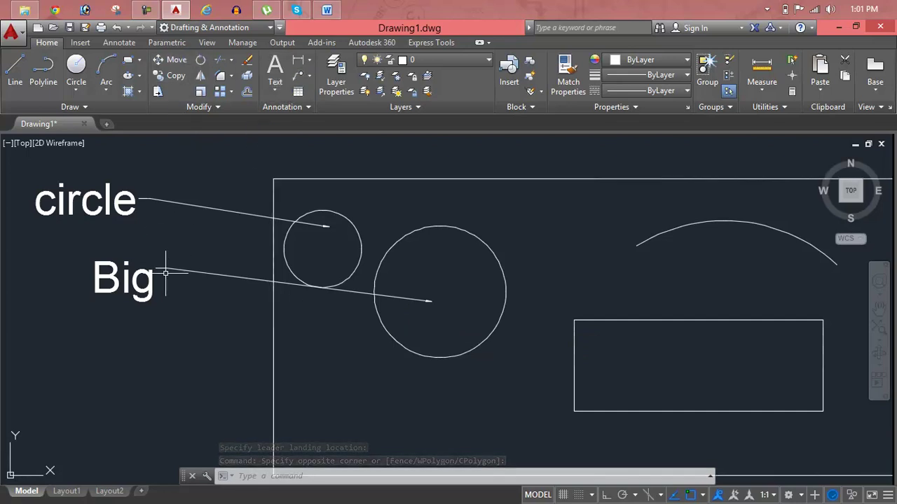
pyautogui.scroll(5, 165, 273)
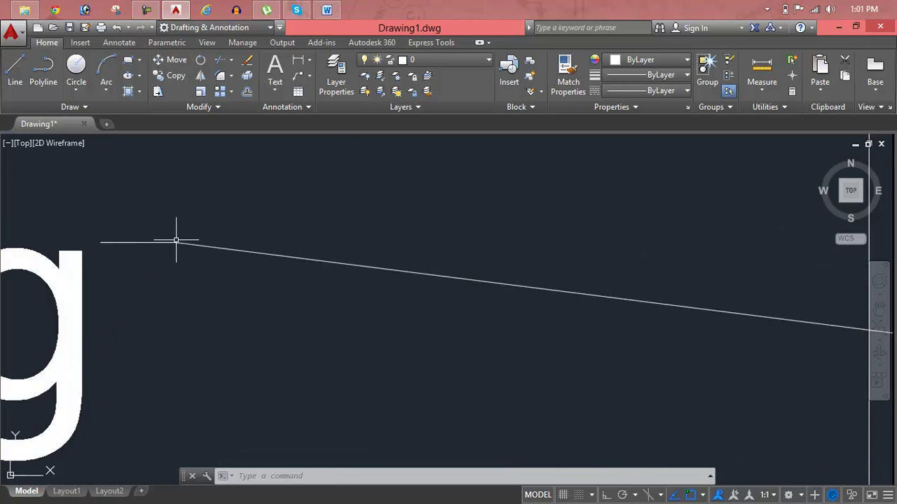
pyautogui.scroll(-5, 176, 240)
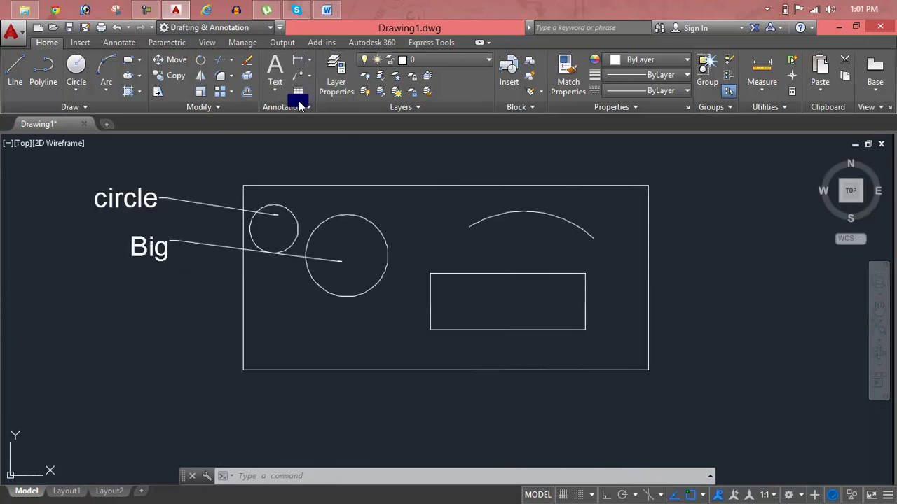
# Start Add Leader and select the Big multileader to extend.
pyautogui.click(309, 76)
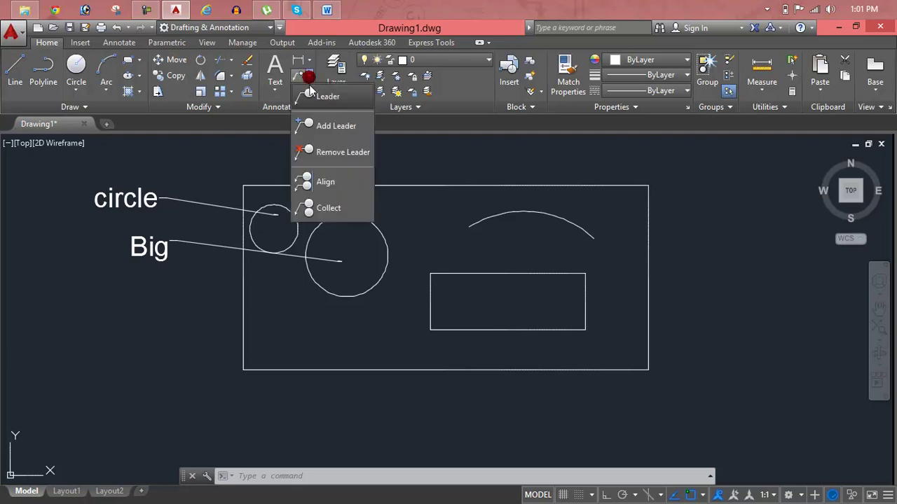
pyautogui.click(306, 124)
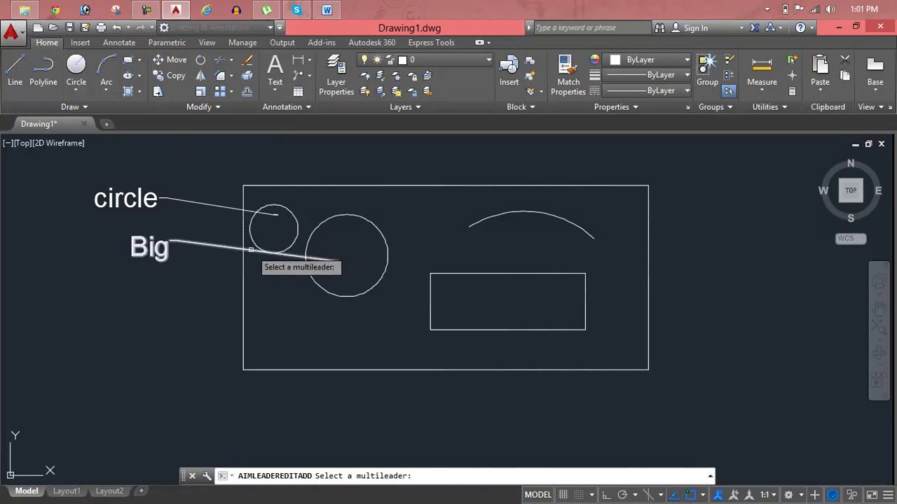
pyautogui.click(251, 249)
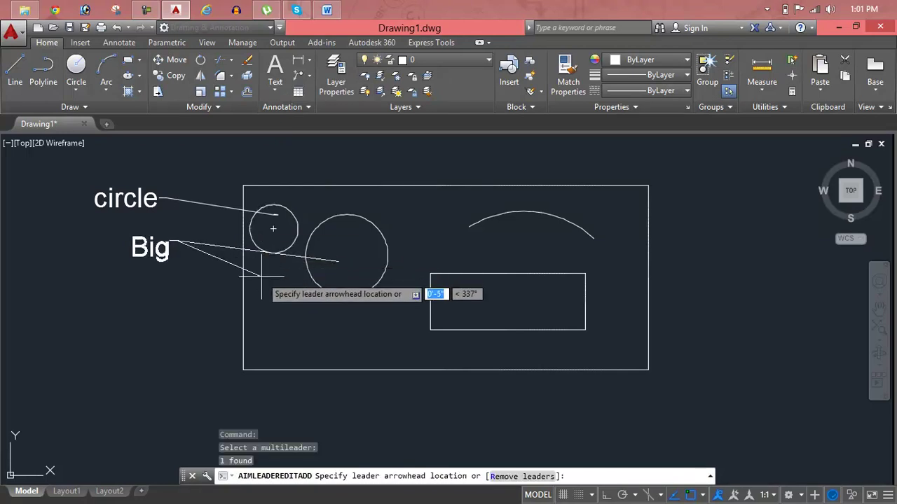
pyautogui.scroll(2, 173, 264)
pyautogui.scroll(5, 180, 260)
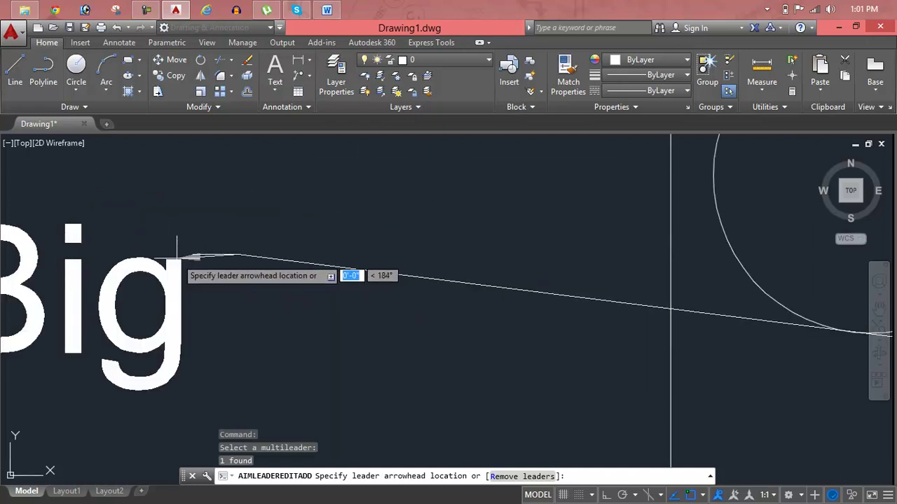
pyautogui.scroll(5, 203, 252)
pyautogui.scroll(-2, 490, 252)
pyautogui.moveTo(495, 250); pyautogui.dragTo(495, 272, button='middle')
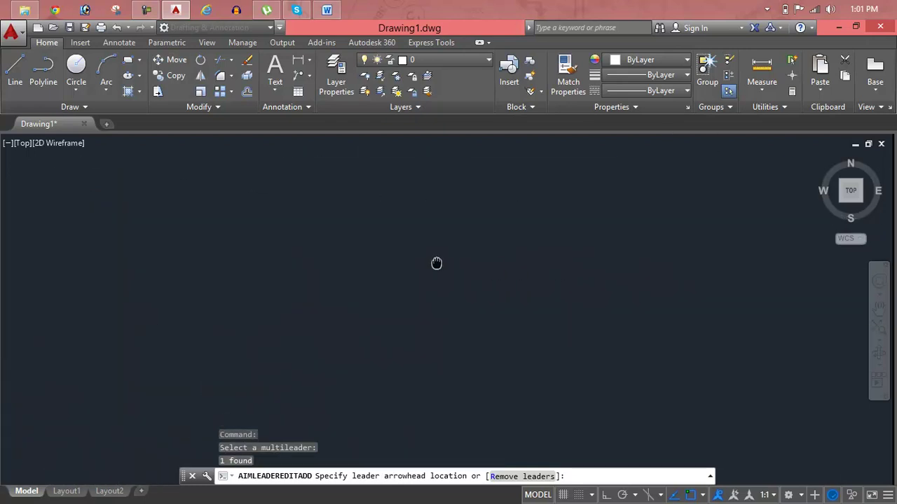
pyautogui.scroll(-2, 420, 248)
pyautogui.scroll(3, 420, 249)
pyautogui.scroll(2, 423, 244)
pyautogui.scroll(-4, 417, 241)
pyautogui.scroll(-2, 413, 244)
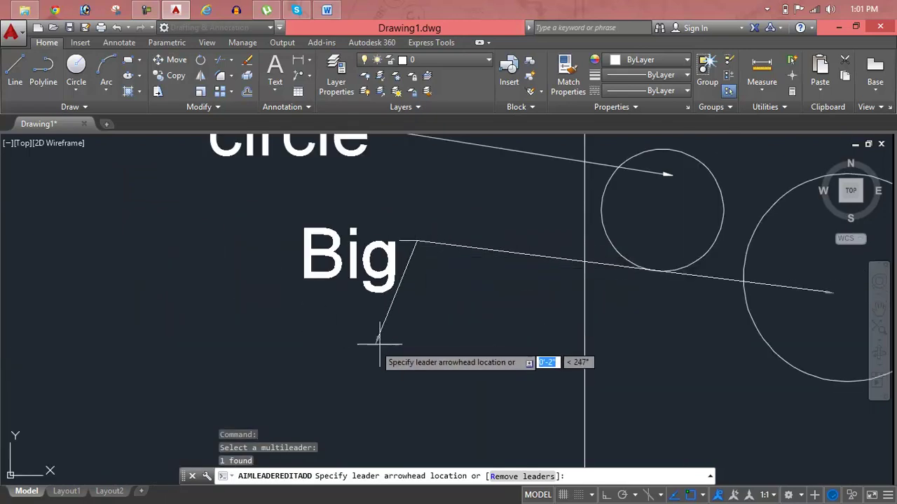
# Add four leader arms pointing left, below, upper-left and far left of Big.
pyautogui.click(119, 296)
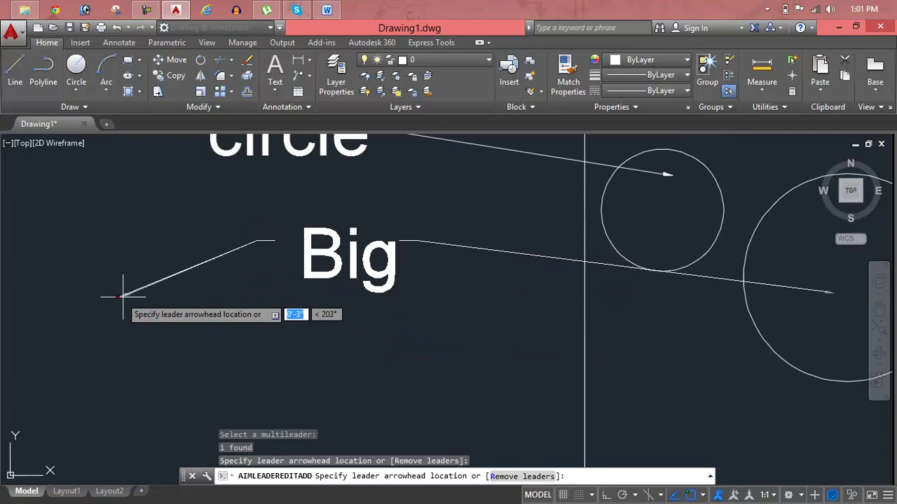
pyautogui.click(294, 335)
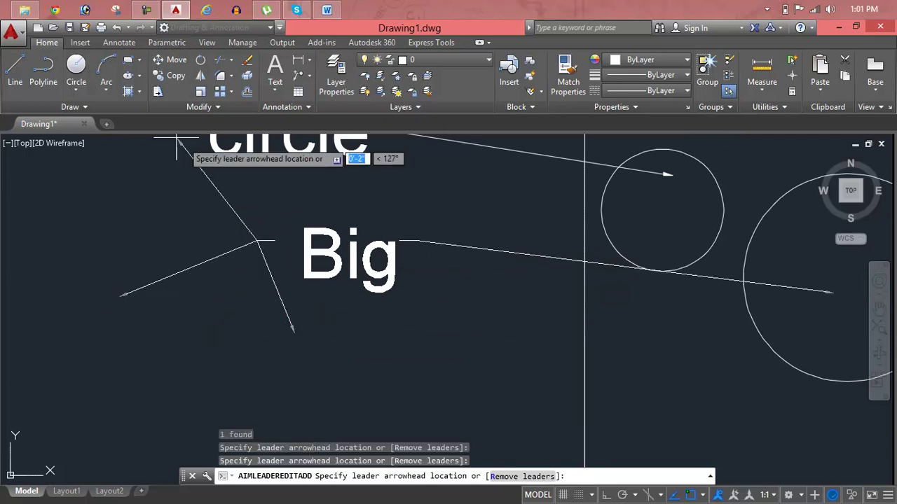
pyautogui.click(150, 177)
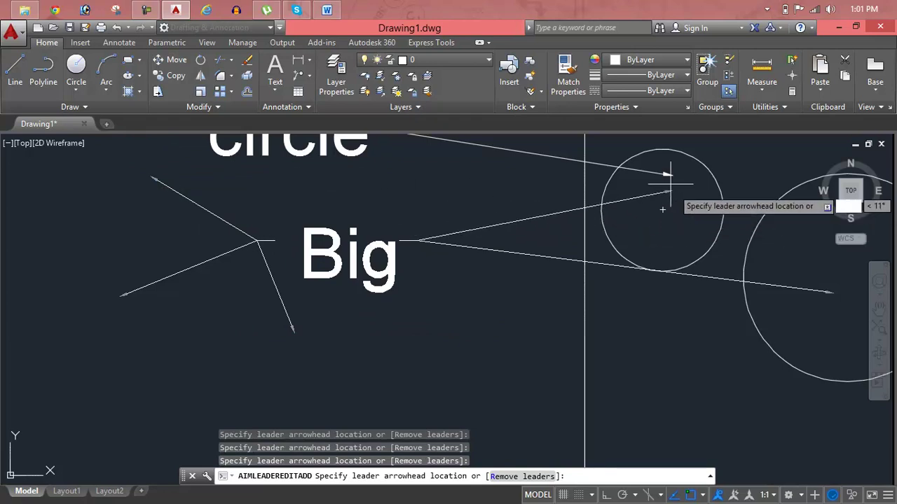
pyautogui.moveTo(477, 149); pyautogui.dragTo(477, 192, button='middle')
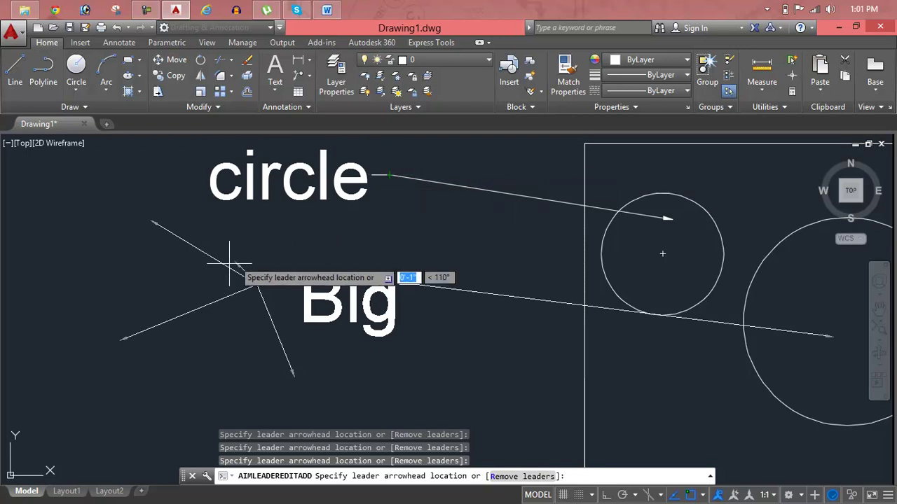
pyautogui.click(68, 257)
pyautogui.press('Return')
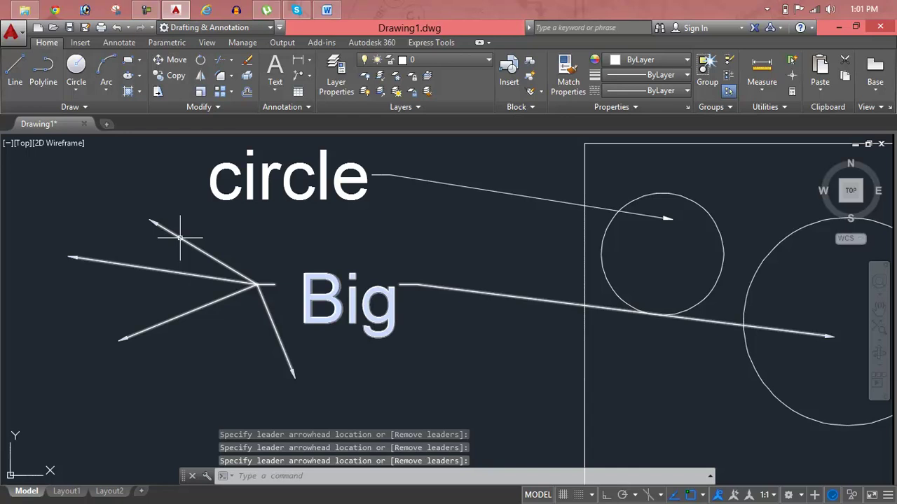
# Undo the extra arms and add a multileader from the big circle's centre labelled 'Big'.
pyautogui.hotkey('ctrl', 'z')
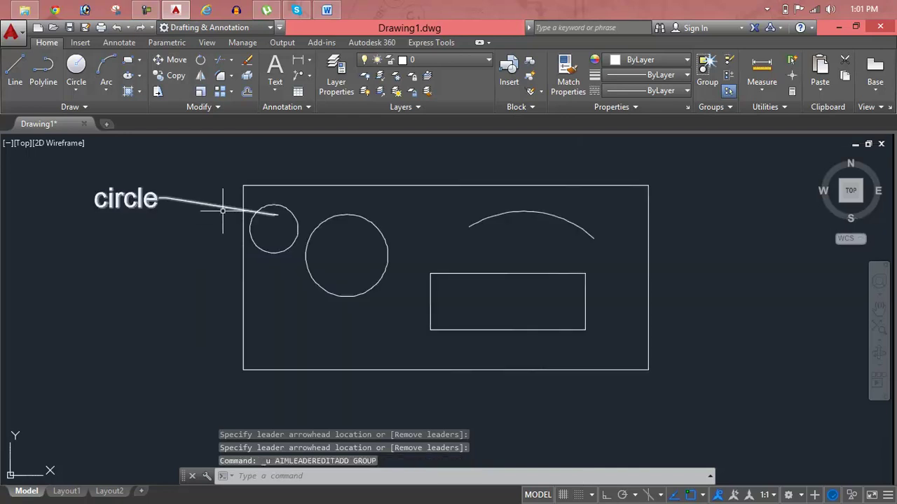
pyautogui.moveTo(222, 219); pyautogui.dragTo(263, 225, button='middle')
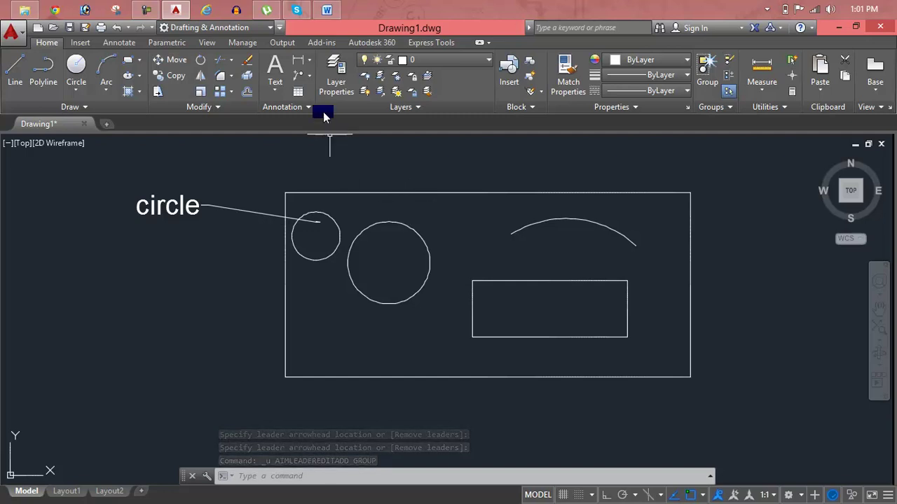
pyautogui.click(310, 79)
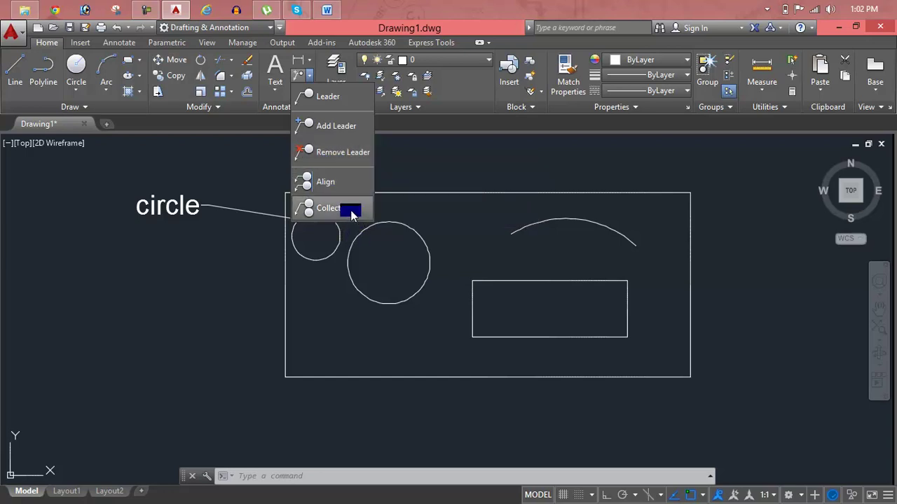
pyautogui.click(327, 96)
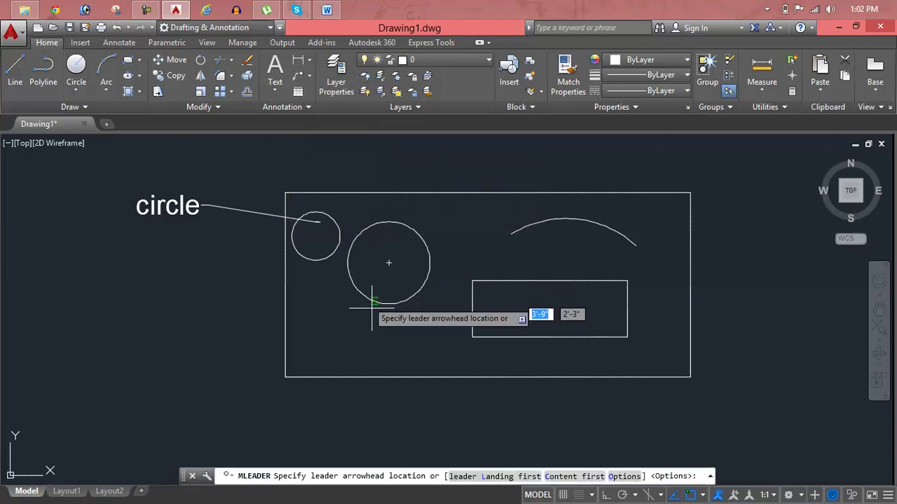
pyautogui.click(383, 265)
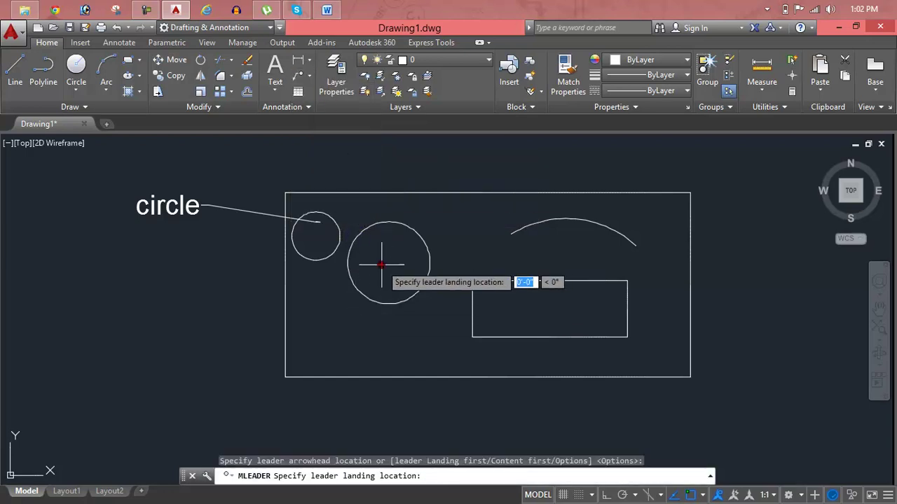
pyautogui.click(165, 269)
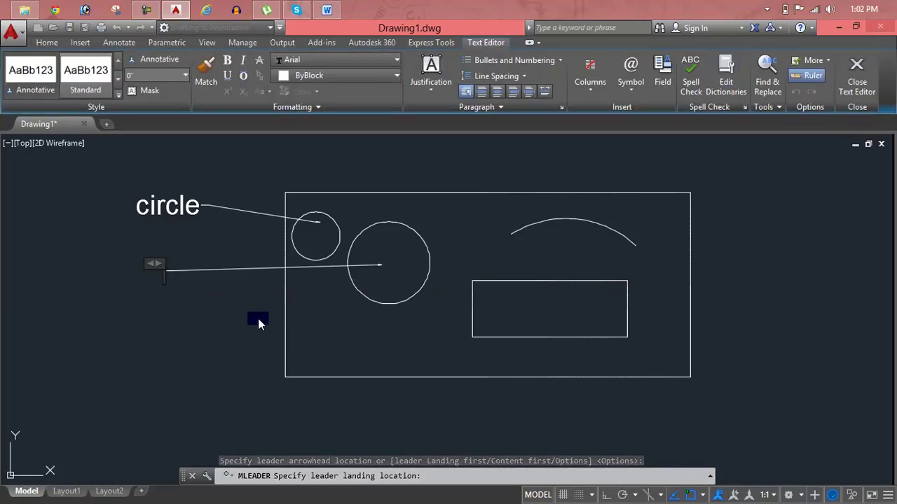
pyautogui.write('Big')
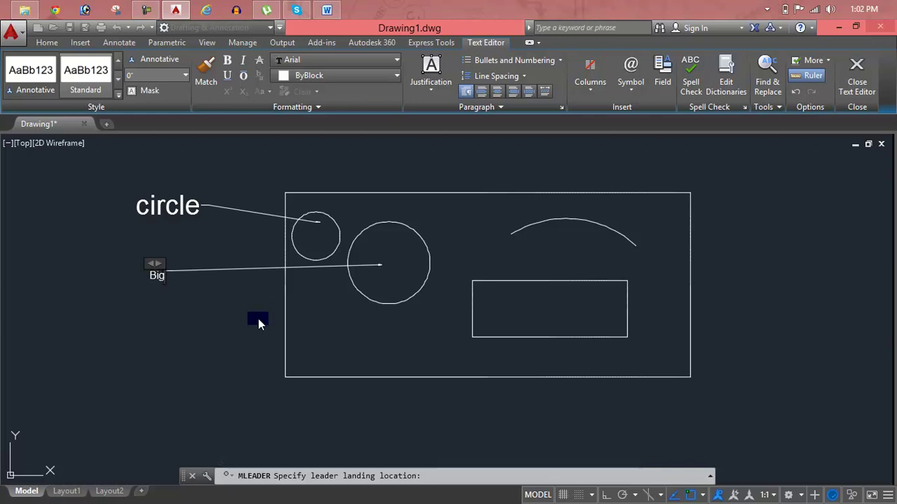
# Set the Big label's text height to 1 inch and close the editor.
pyautogui.moveTo(157, 277); pyautogui.dragTo(165, 275)
pyautogui.press('Delete')
pyautogui.scroll(4, 146, 279)
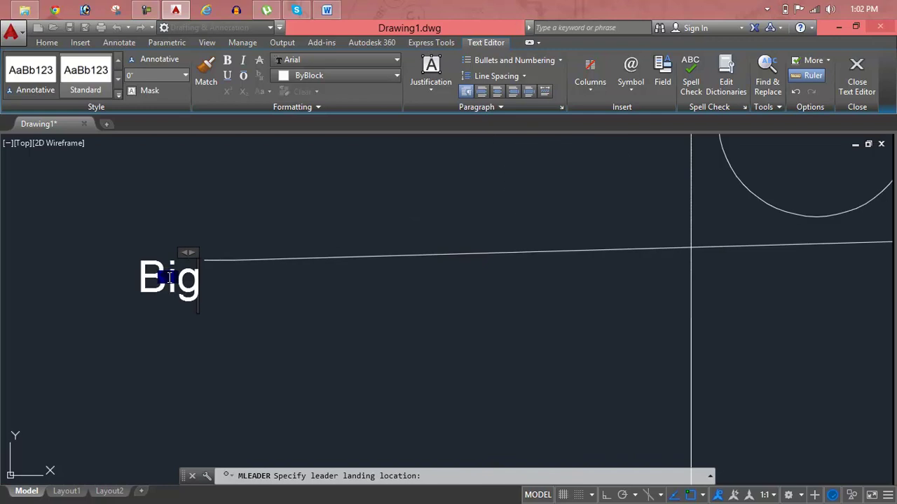
pyautogui.moveTo(196, 281); pyautogui.dragTo(100, 278)
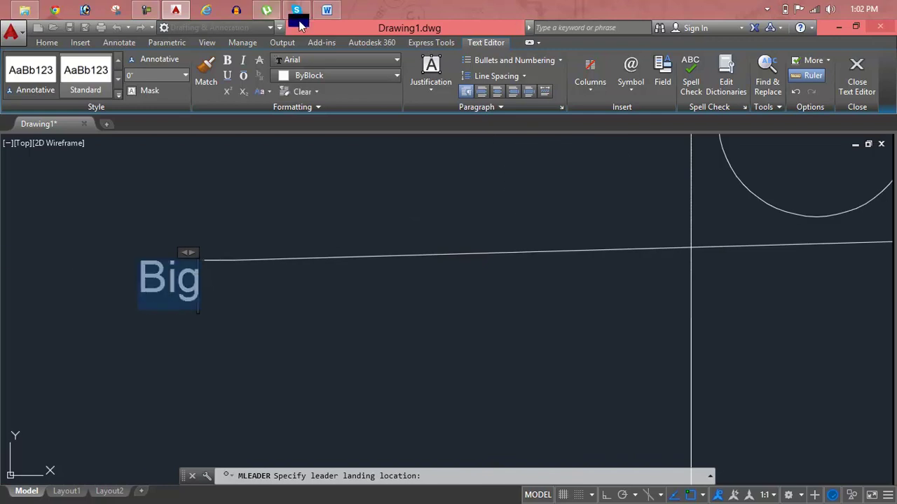
pyautogui.click(160, 73)
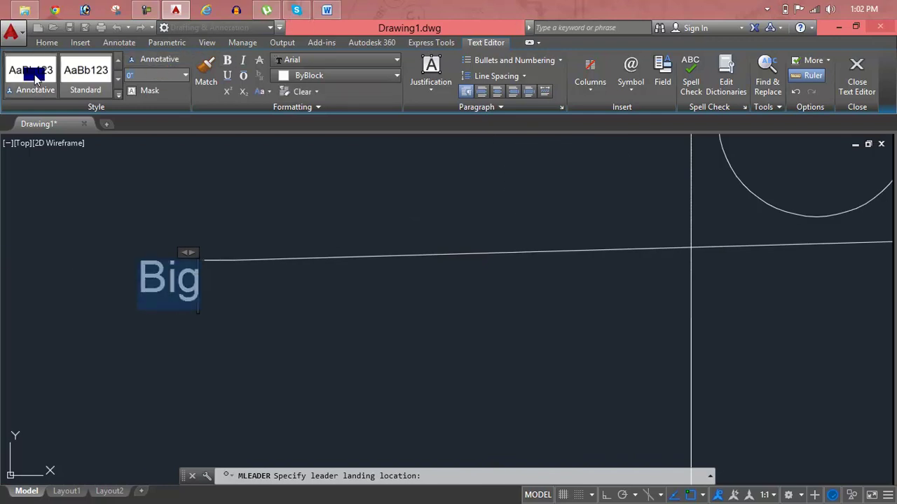
pyautogui.write('1')
pyautogui.press('Return')
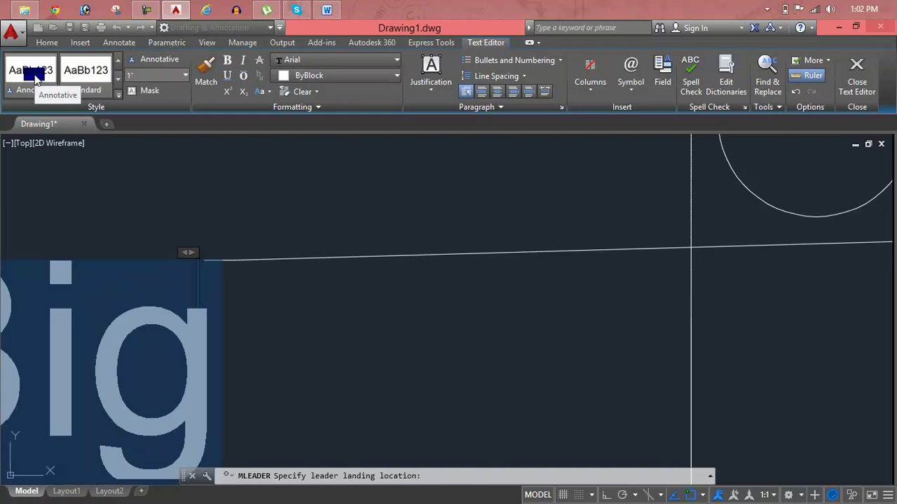
pyautogui.scroll(-8, 234, 213)
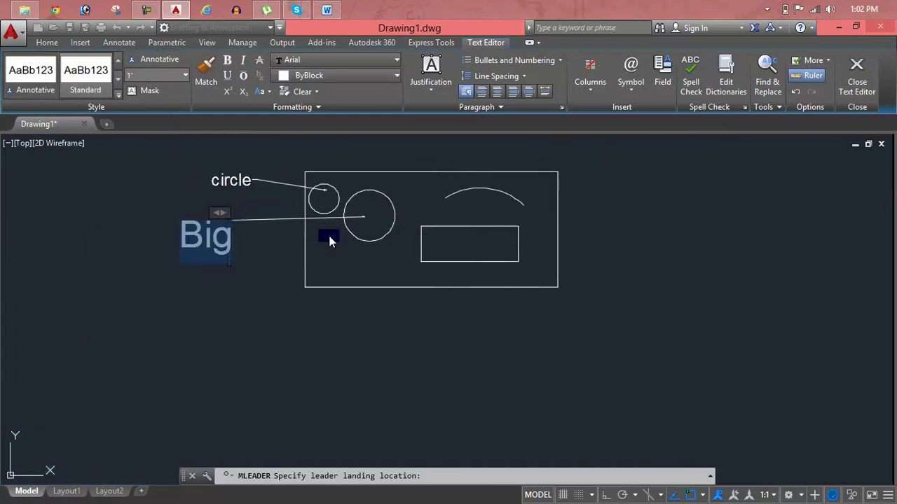
pyautogui.click(276, 235)
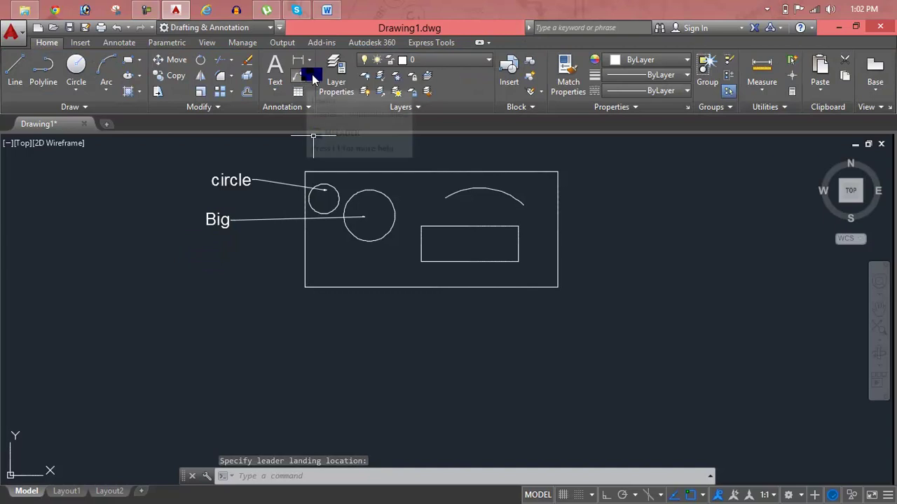
pyautogui.click(308, 76)
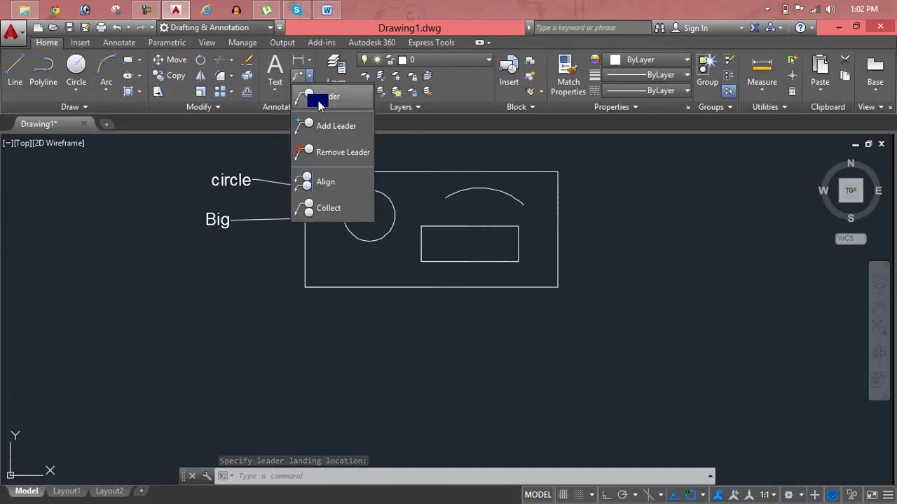
pyautogui.click(324, 154)
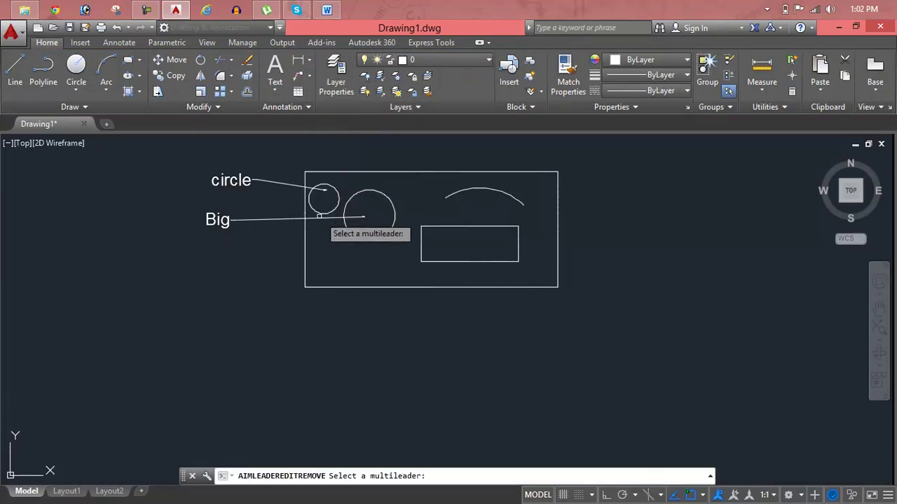
pyautogui.click(312, 218)
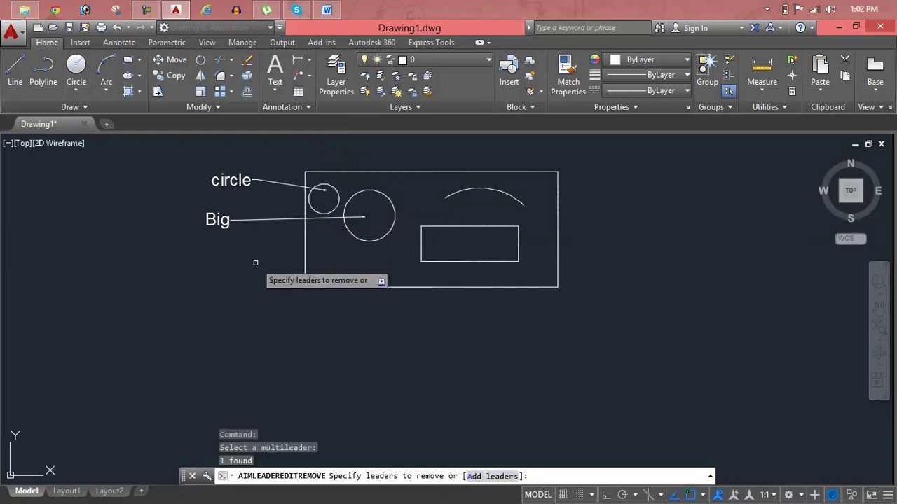
pyautogui.press('Return')
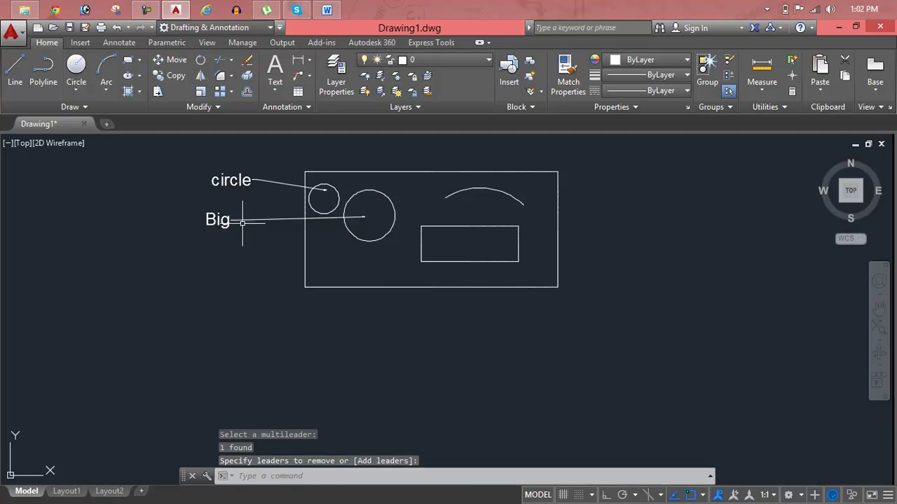
pyautogui.press('Escape')
pyautogui.press('Escape')
pyautogui.press('Escape')
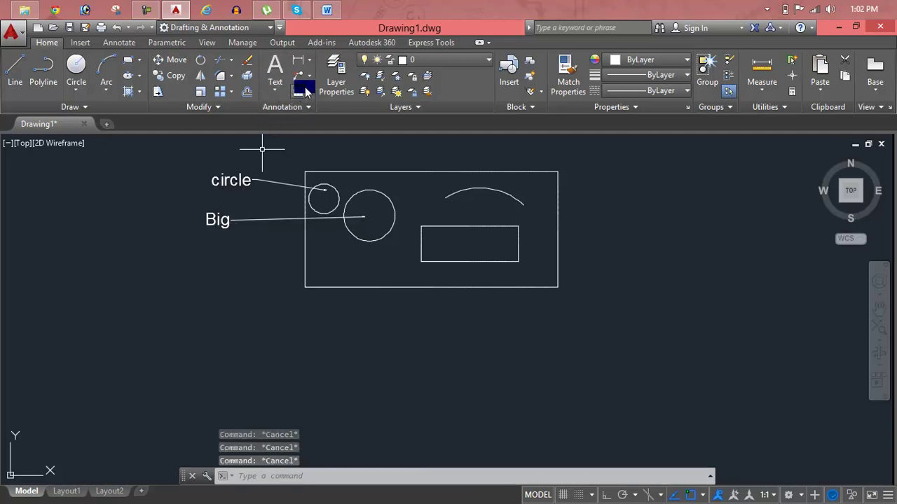
pyautogui.click(309, 76)
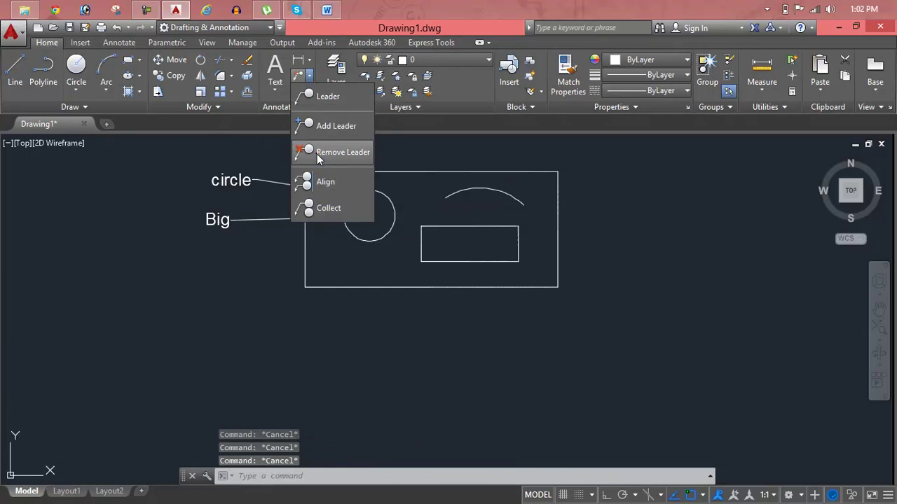
pyautogui.click(313, 151)
pyautogui.click(211, 216)
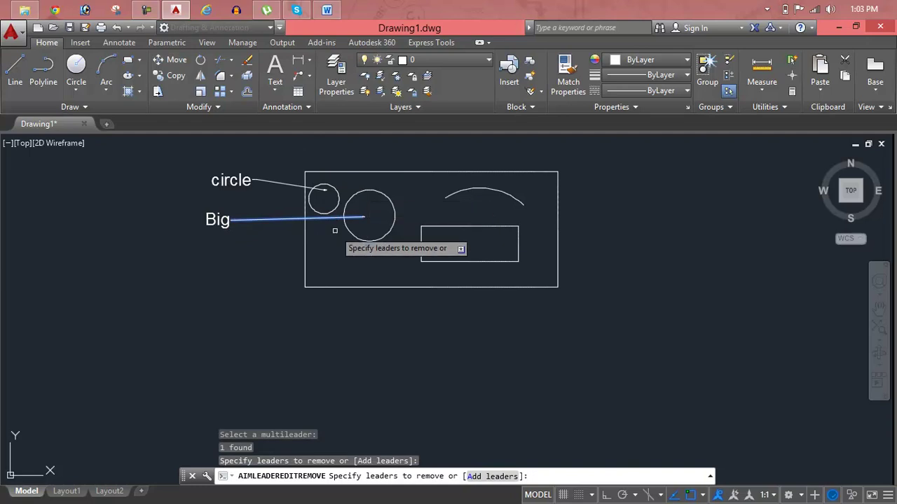
pyautogui.click(335, 231)
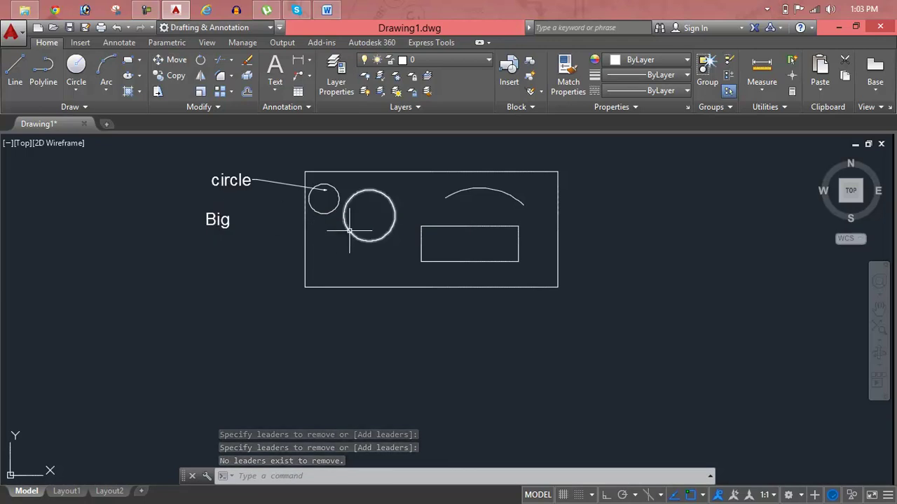
pyautogui.hotkey('ctrl', 'z')
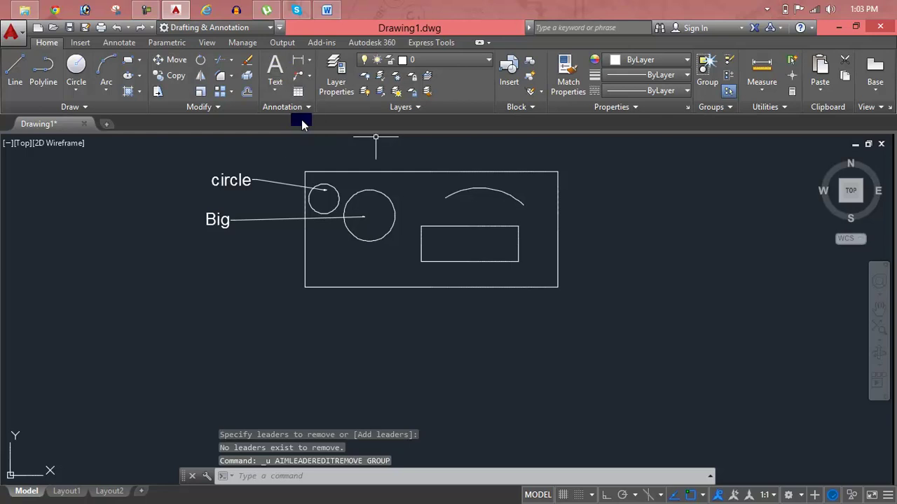
# Start multileader Align and select the Big and circle multileaders.
pyautogui.click(276, 84)
pyautogui.click(275, 86)
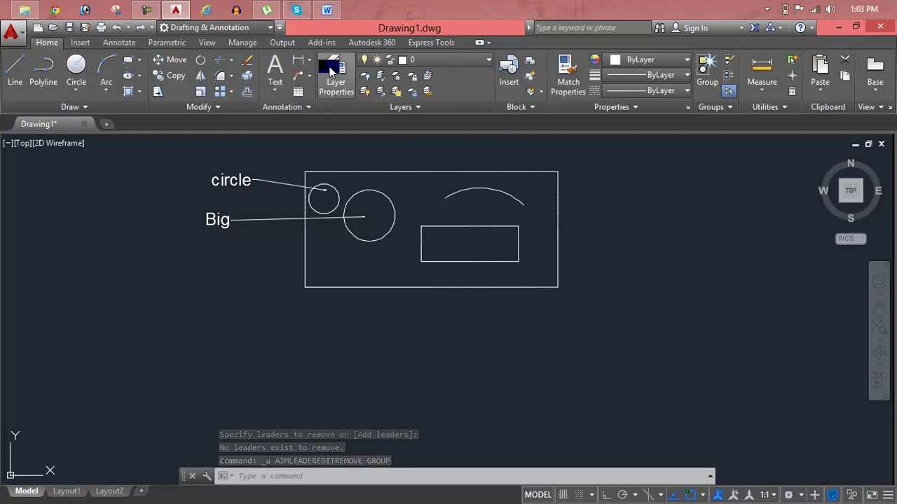
pyautogui.click(309, 75)
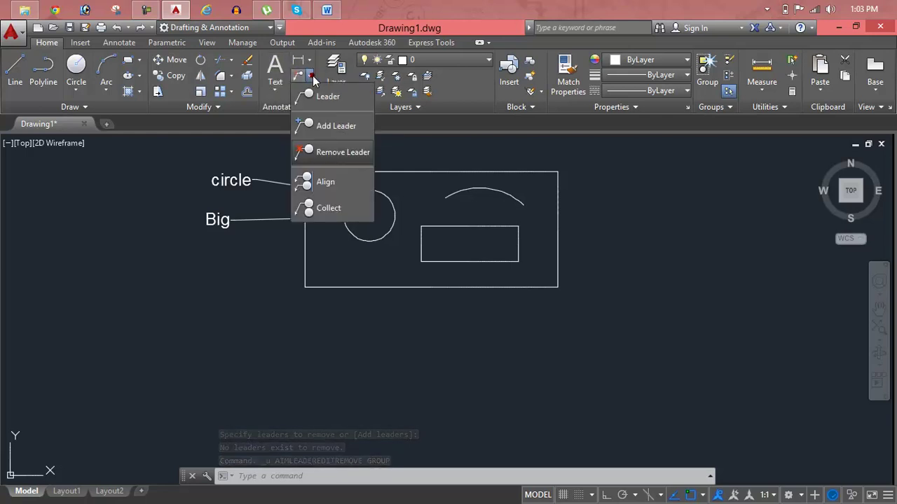
pyautogui.click(327, 183)
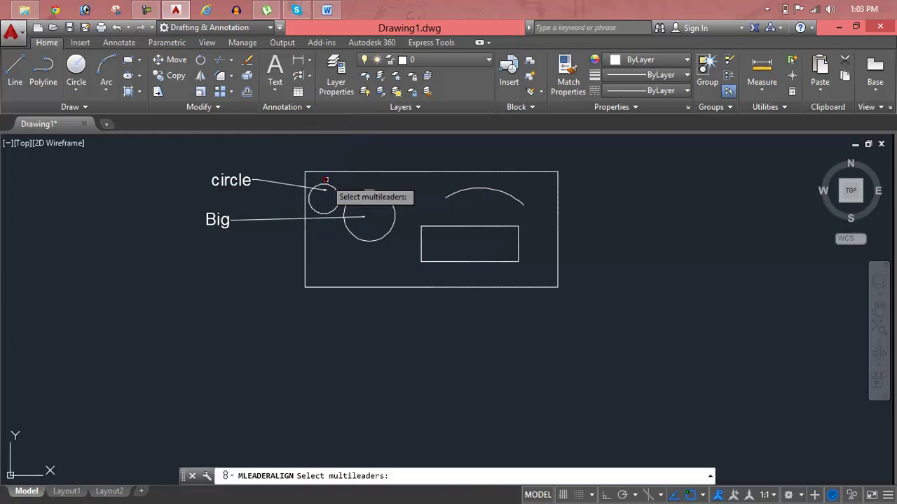
pyautogui.click(273, 220)
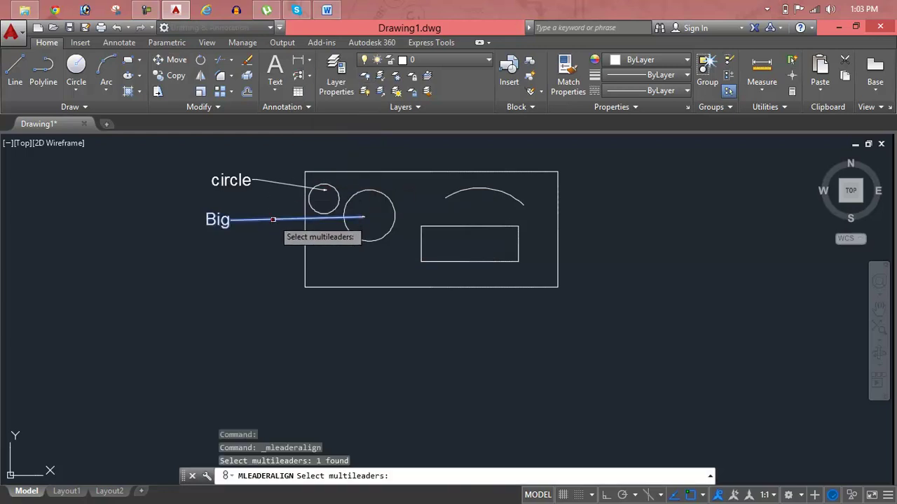
pyautogui.click(281, 185)
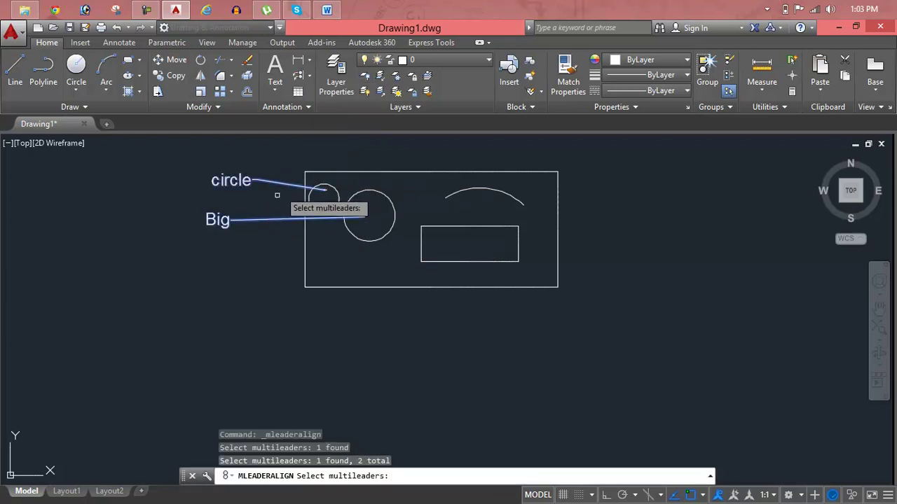
pyautogui.press('Return')
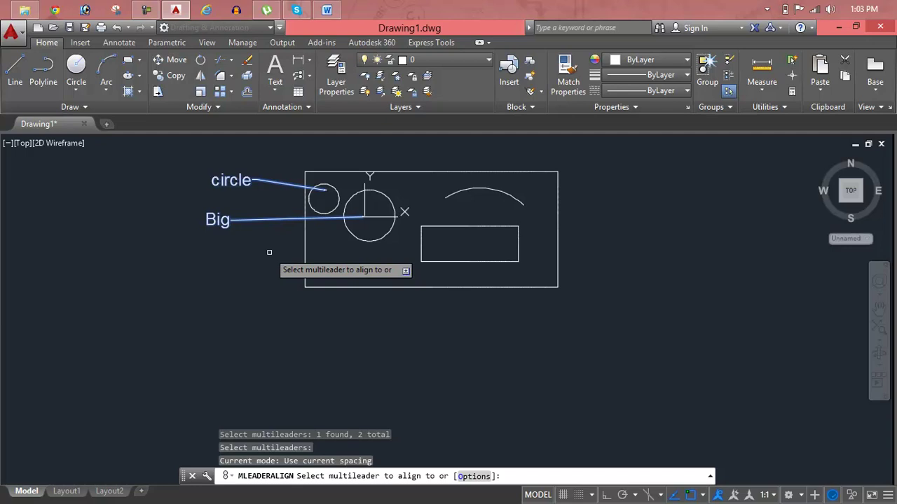
# Show the Distribute, Parallel, Spacing and current-spacing alignment options.
pyautogui.click(269, 252)
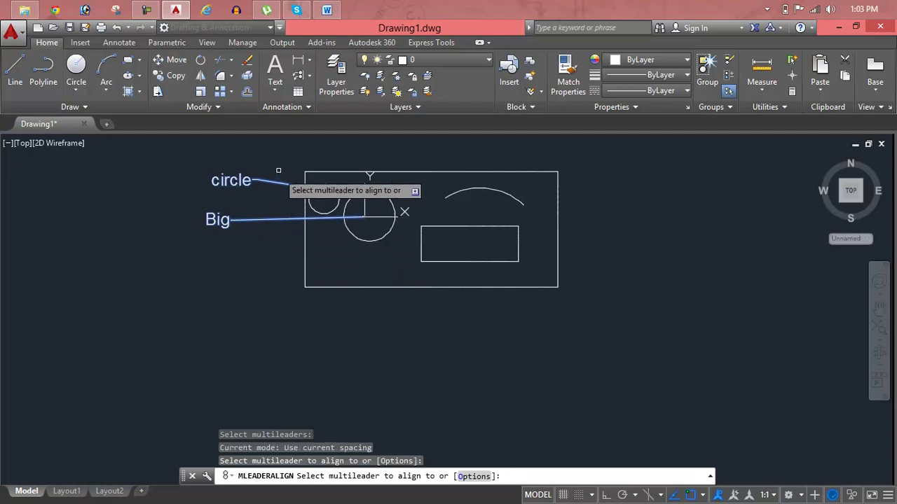
pyautogui.click(235, 228)
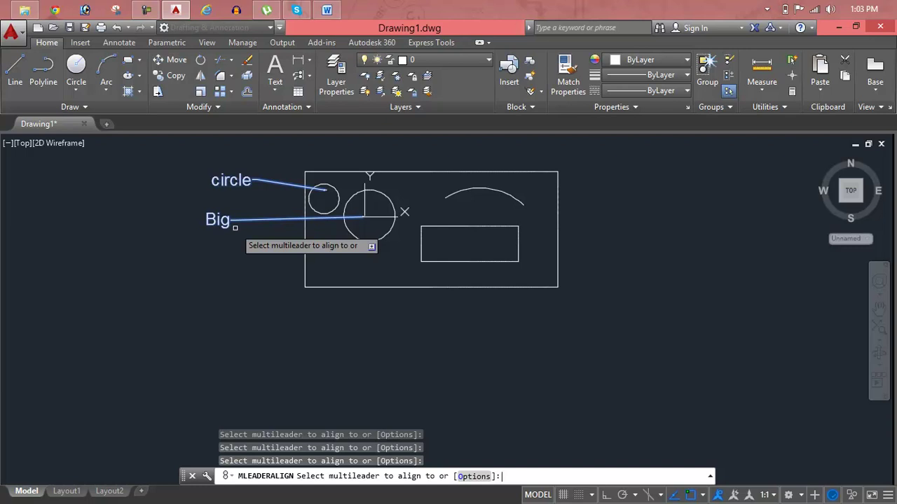
pyautogui.write('o')
pyautogui.press('Return')
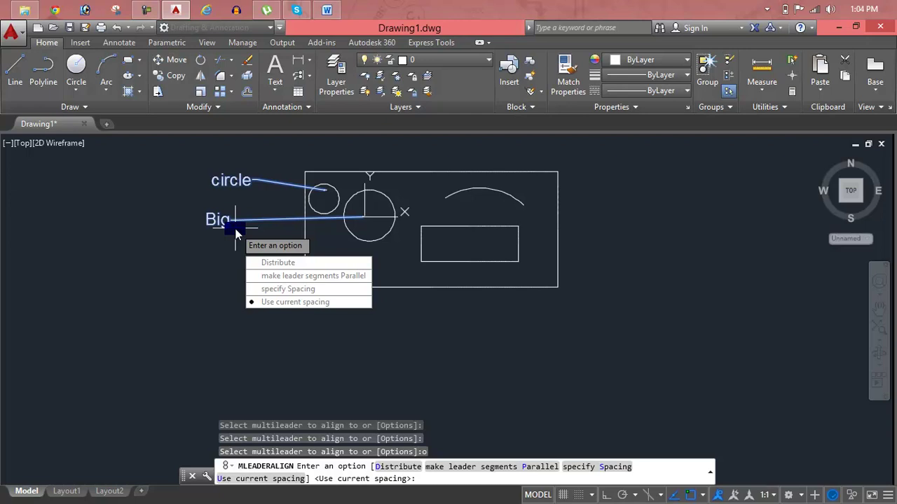
# Try a 0.3" multileader spacing; after it is rejected, accept the default spacing.
pyautogui.write('s')
pyautogui.press('Return')
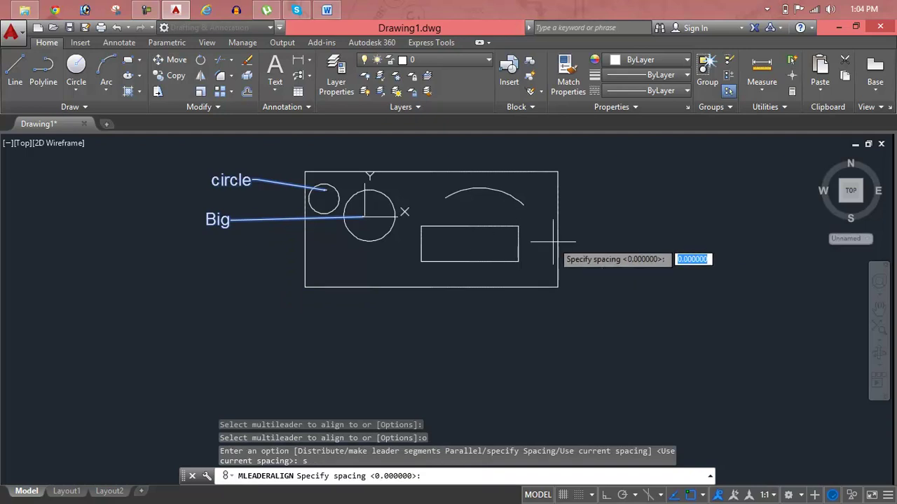
pyautogui.press('BackSpace')
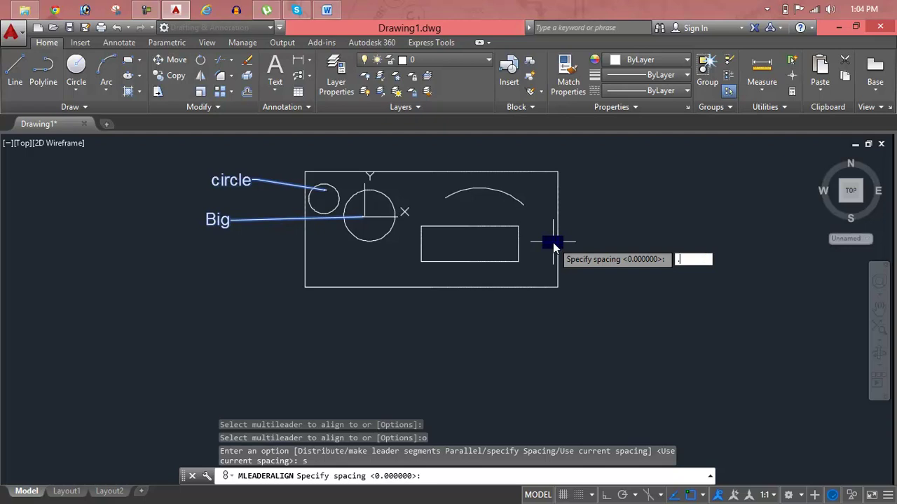
pyautogui.write('0.3"')
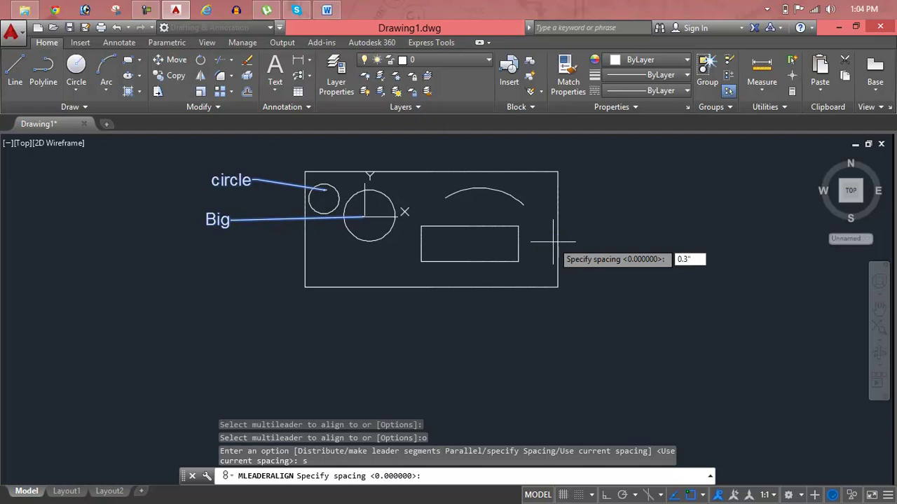
pyautogui.press('Return')
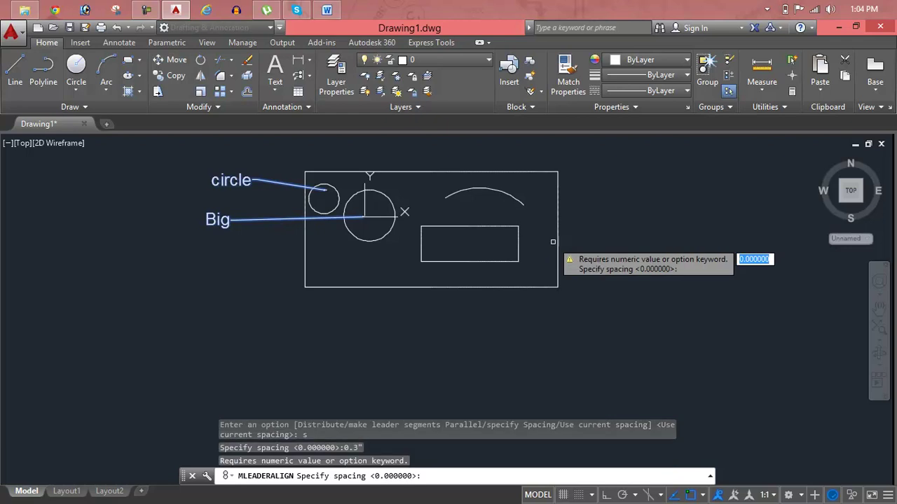
pyautogui.press('Return')
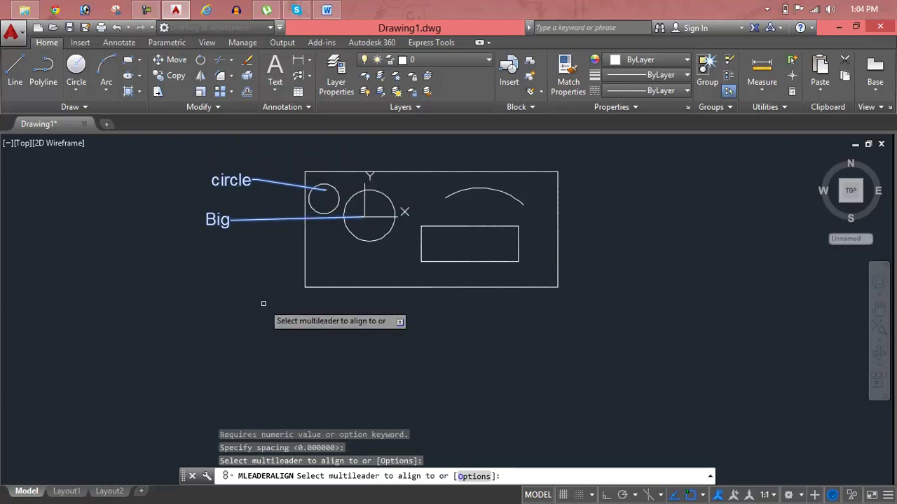
# Use the MLEADERALIGN Options to set the leader spacing to 1.
pyautogui.write('o')
pyautogui.press('Return')
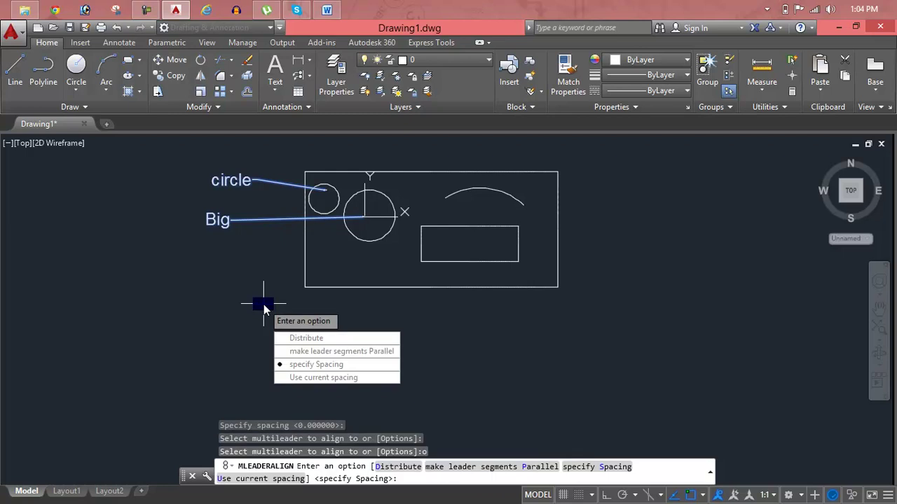
pyautogui.press('Return')
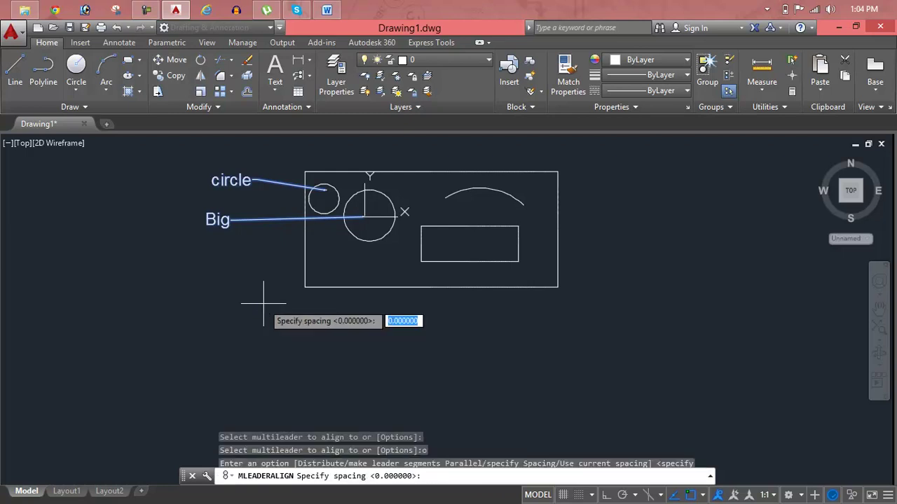
pyautogui.write('1')
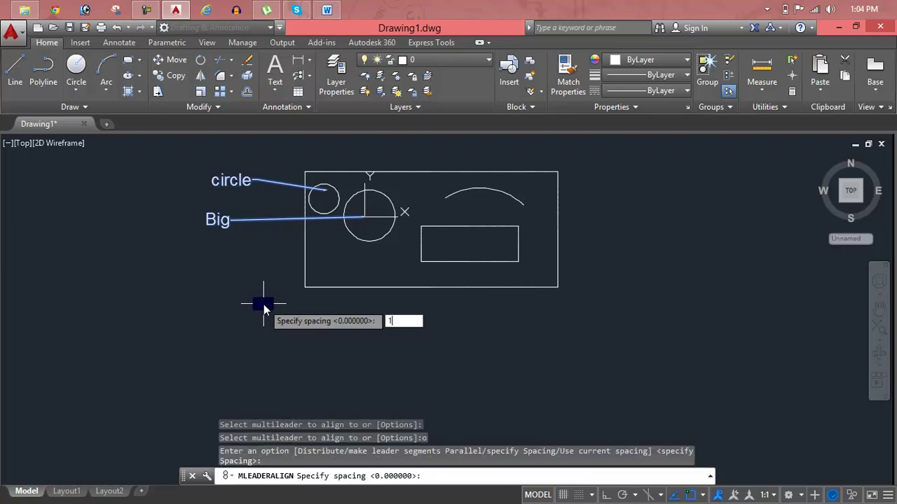
pyautogui.press('Return')
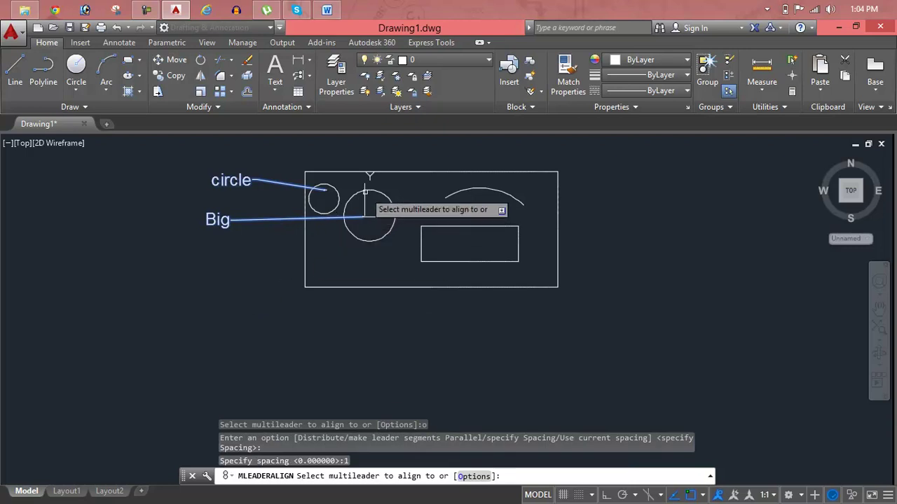
# Switch to Use current spacing, then cancel the leader alignment with Esc.
pyautogui.scroll(3, 366, 191)
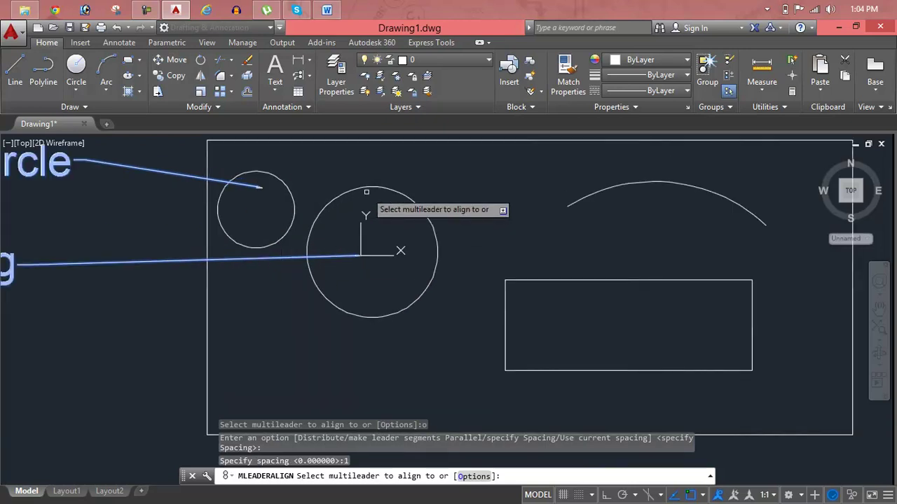
pyautogui.scroll(-3, 365, 192)
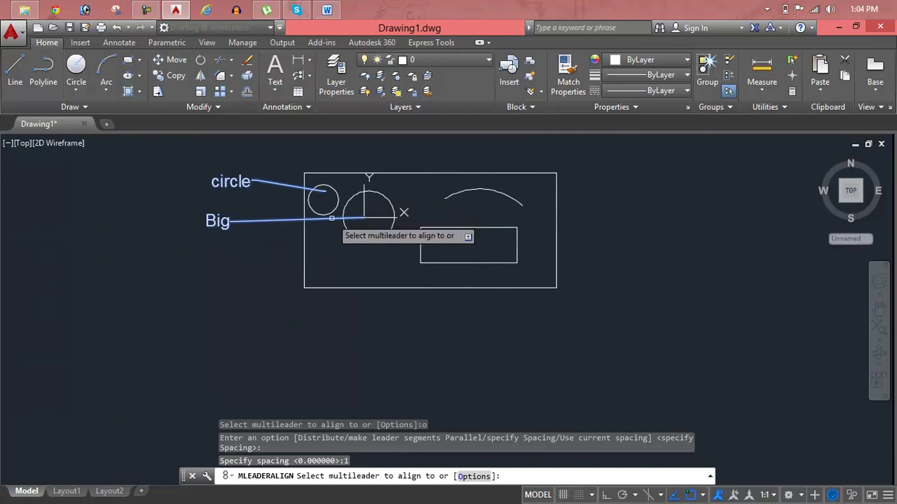
pyautogui.write('o')
pyautogui.press('Return')
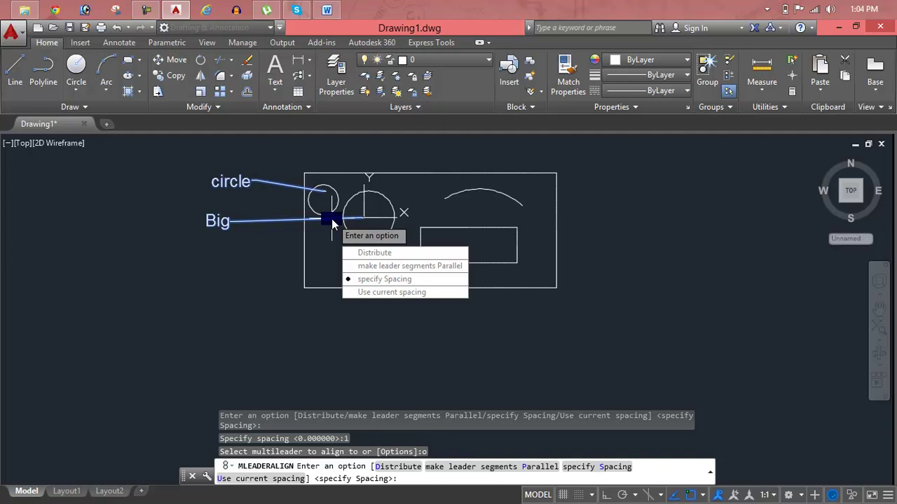
pyautogui.write('u')
pyautogui.press('Return')
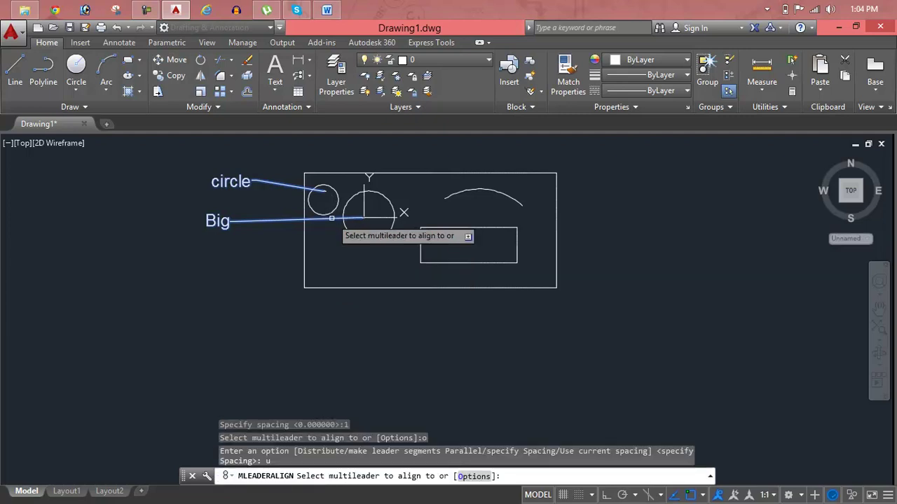
pyautogui.press('Escape')
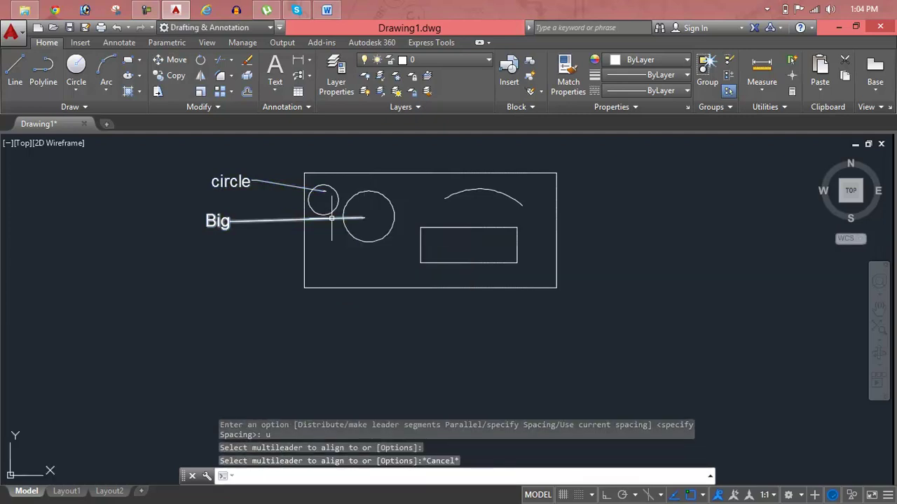
pyautogui.press('Escape')
pyautogui.press('Escape')
pyautogui.press('Escape')
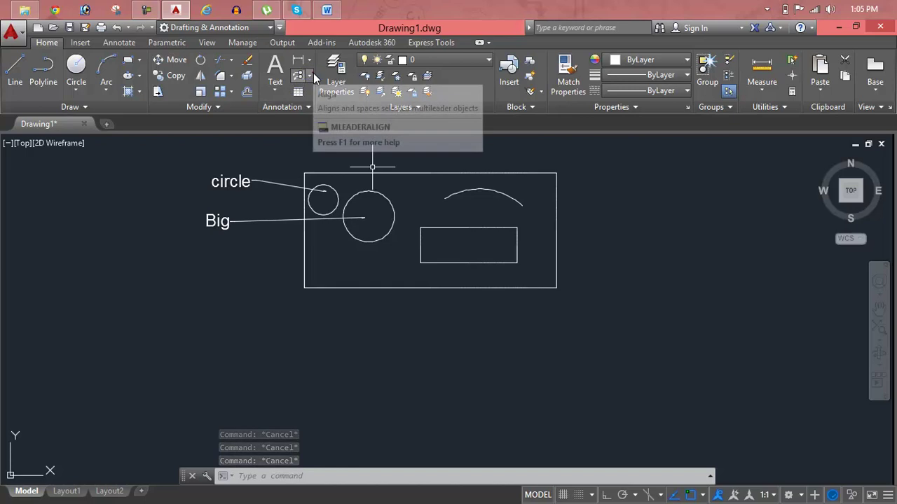
pyautogui.click(309, 75)
pyautogui.click(307, 180)
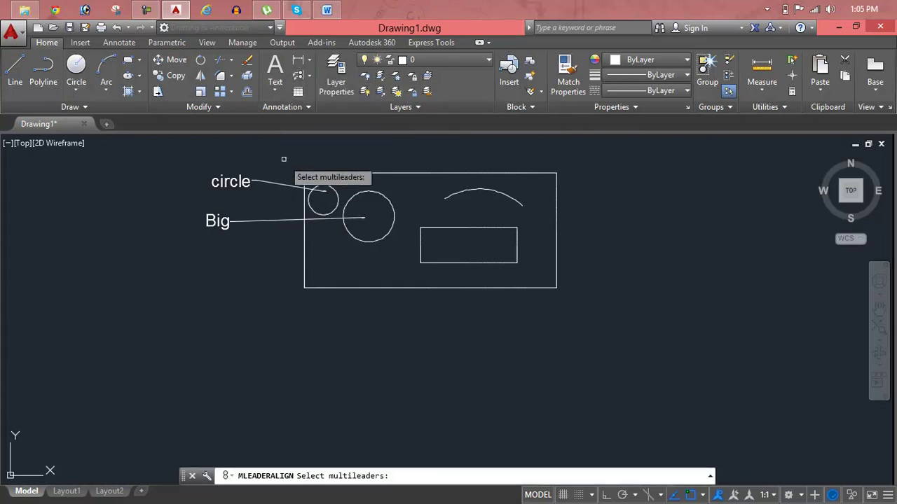
pyautogui.click(225, 185)
pyautogui.click(219, 216)
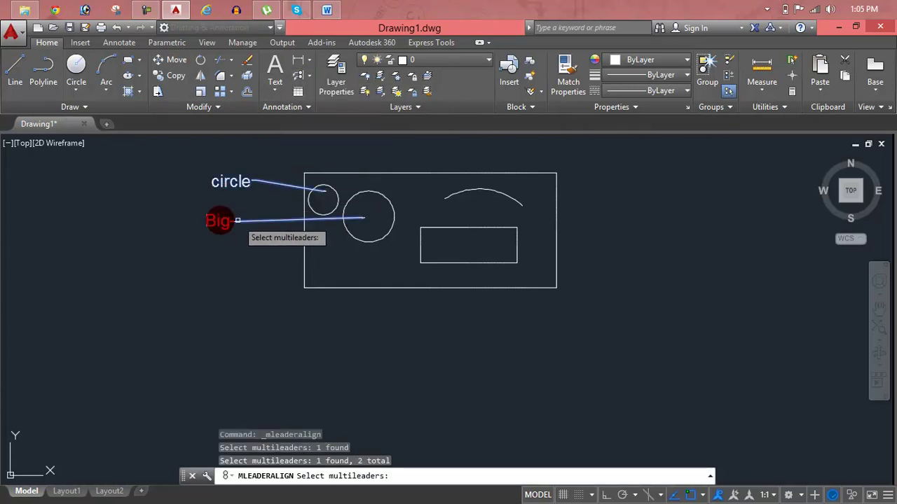
pyautogui.click(221, 217)
pyautogui.click(271, 183)
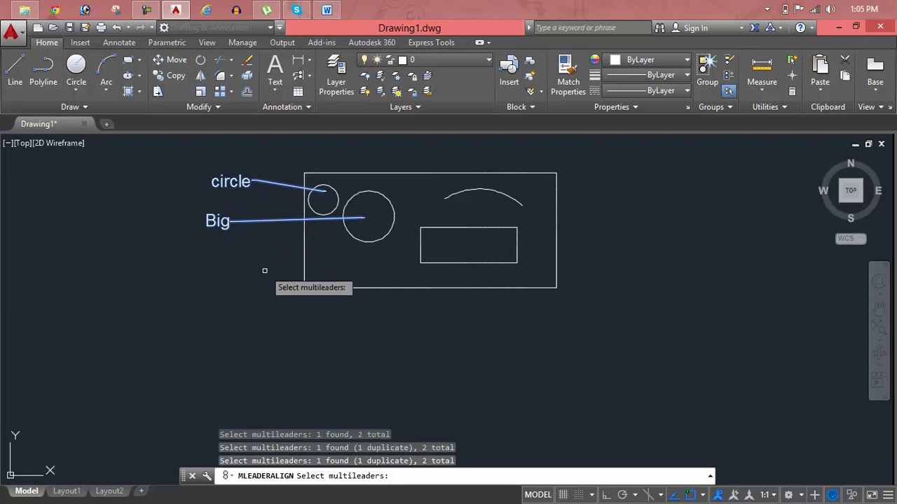
pyautogui.press('Return')
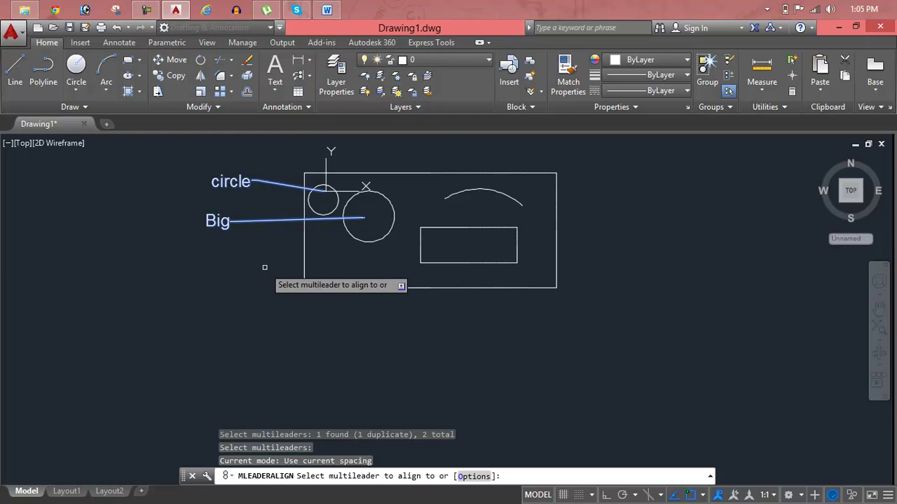
pyautogui.write('o')
pyautogui.press('Return')
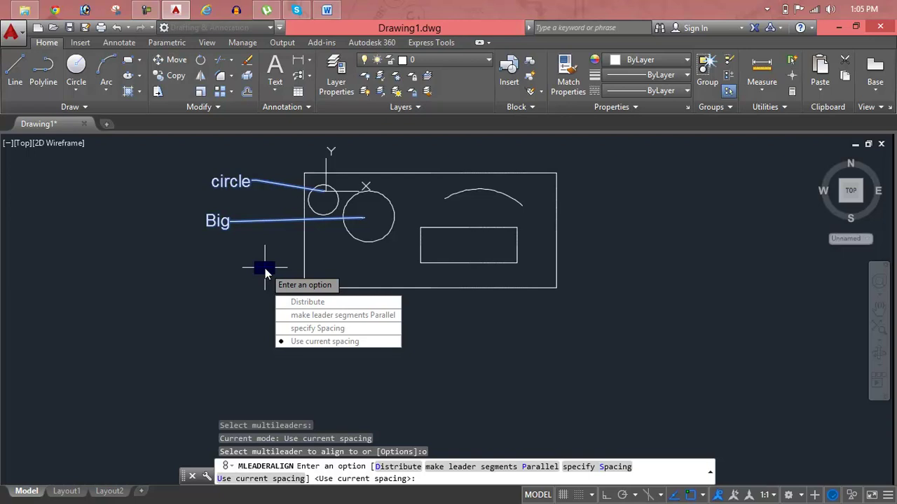
pyautogui.write('d')
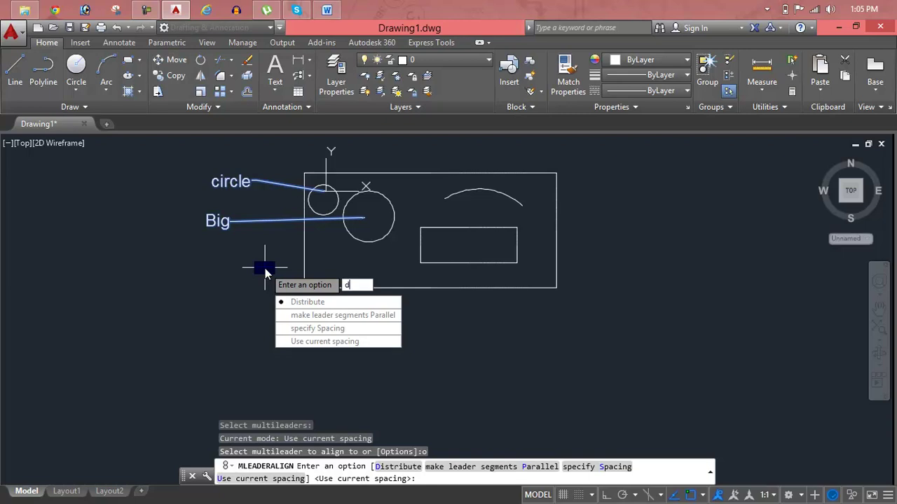
pyautogui.press('Return')
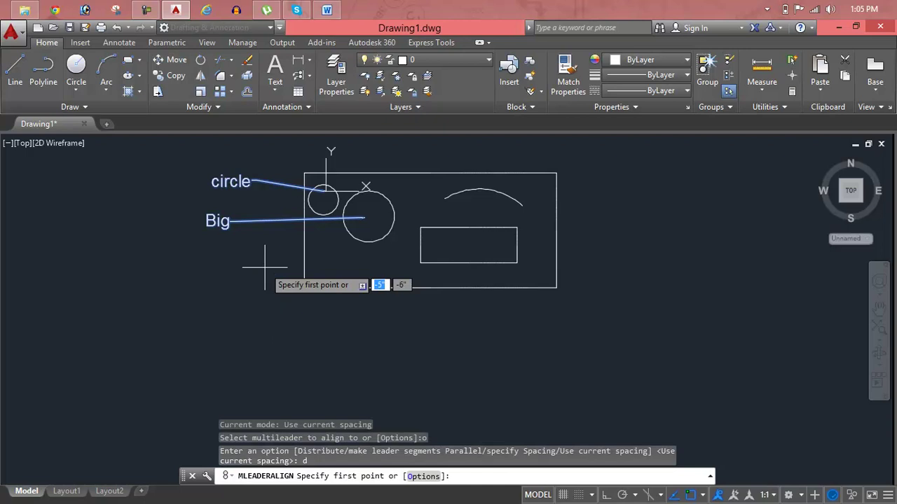
pyautogui.write('1"')
pyautogui.press('Return')
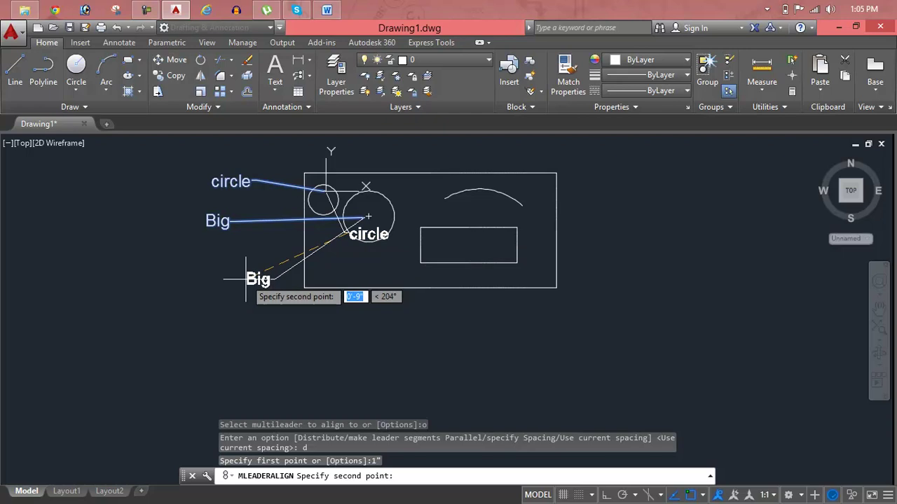
pyautogui.write('1"')
pyautogui.press('Return')
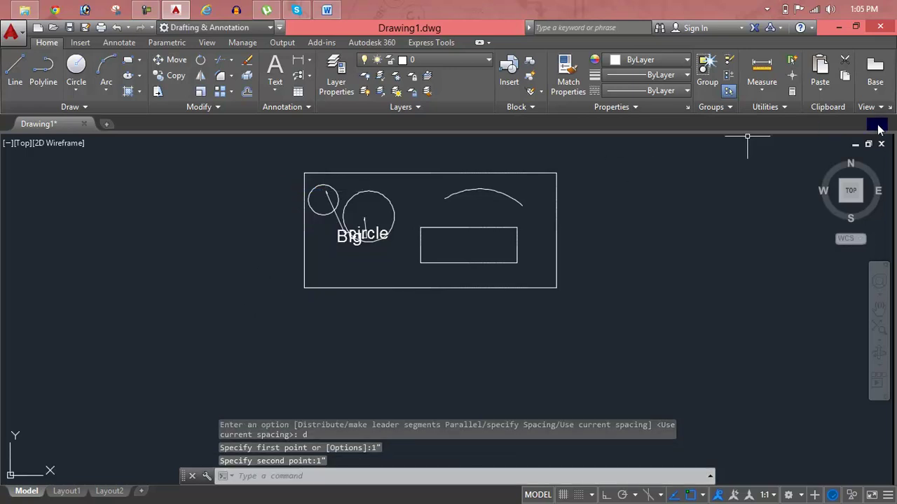
pyautogui.scroll(3, 363, 237)
pyautogui.scroll(3, 363, 237)
pyautogui.scroll(2, 361, 238)
pyautogui.hotkey('ctrl', 'z')
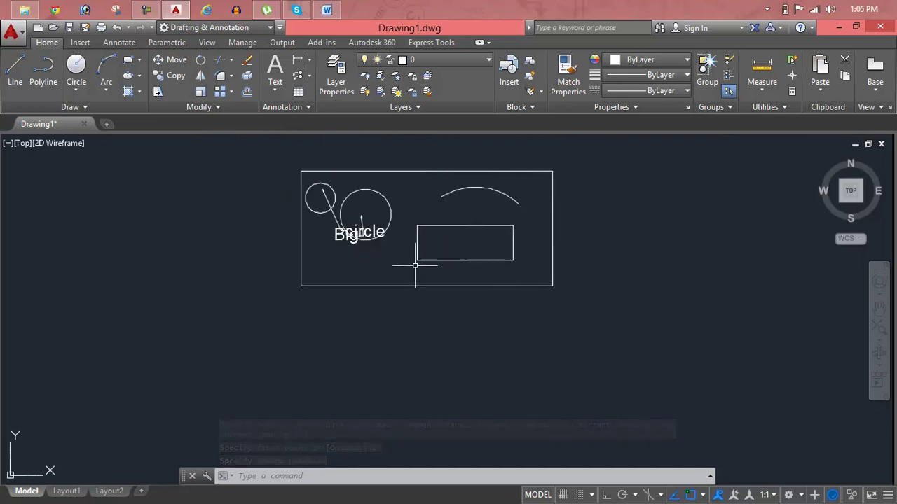
pyautogui.hotkey('ctrl', 'z')
pyautogui.hotkey('ctrl', 'z')
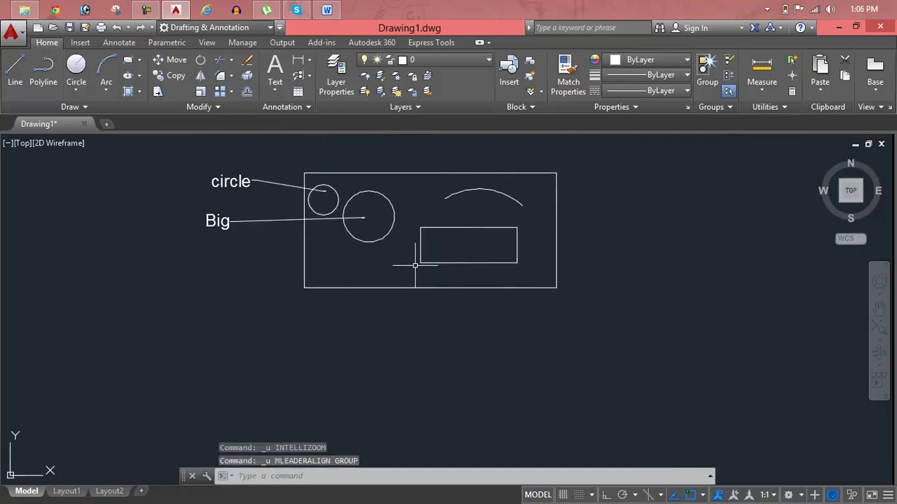
# Align the circle and Big multileaders so their labels stack left of the rectangle.
pyautogui.click(371, 395)
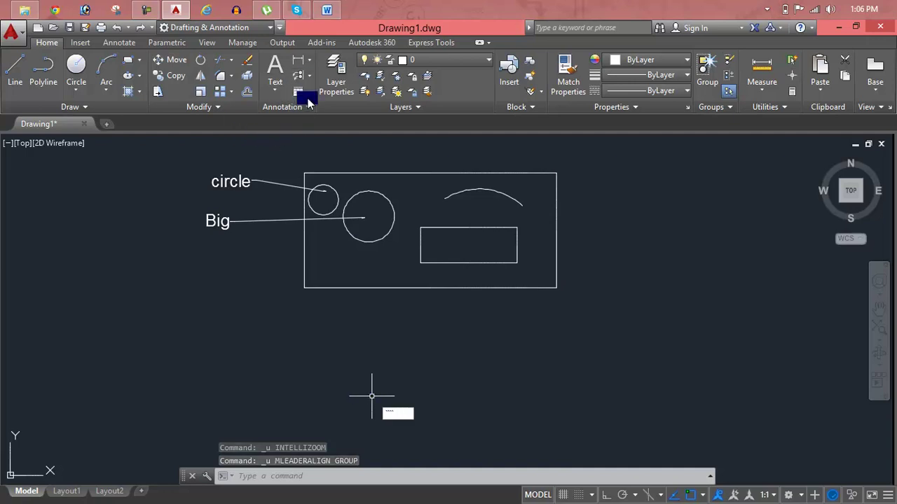
pyautogui.click(309, 76)
pyautogui.click(318, 182)
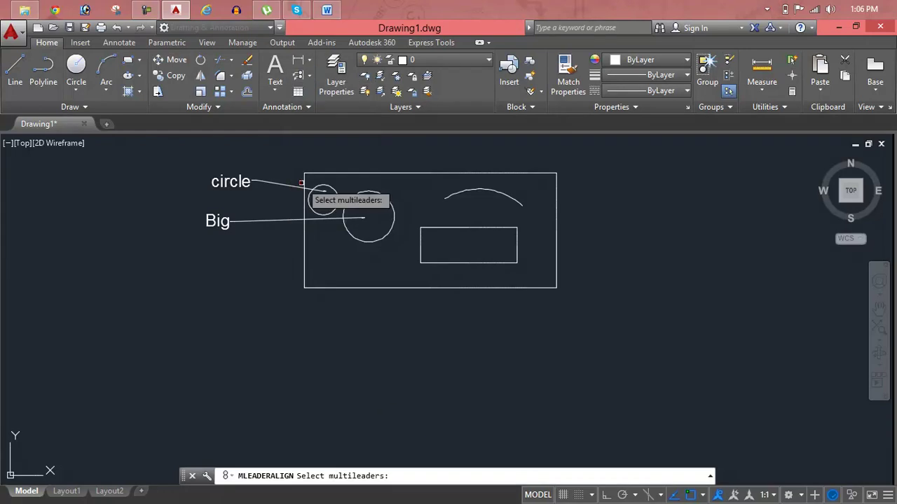
pyautogui.click(252, 180)
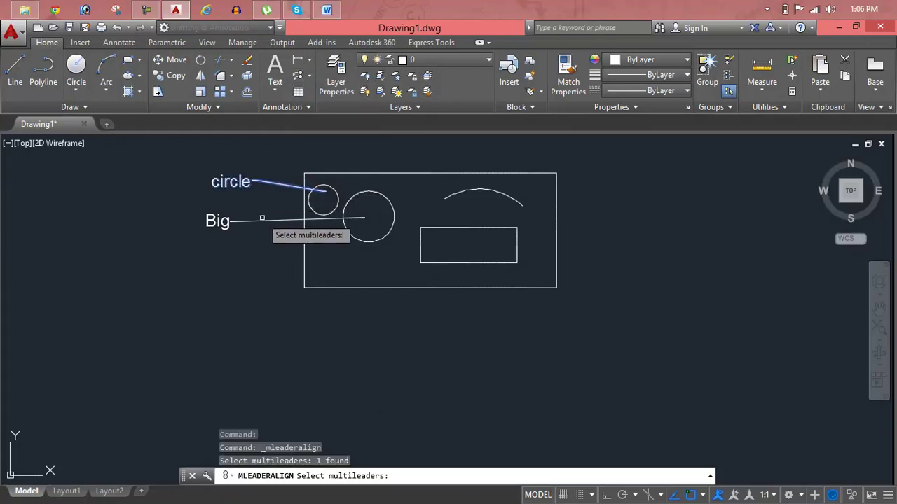
pyautogui.click(262, 218)
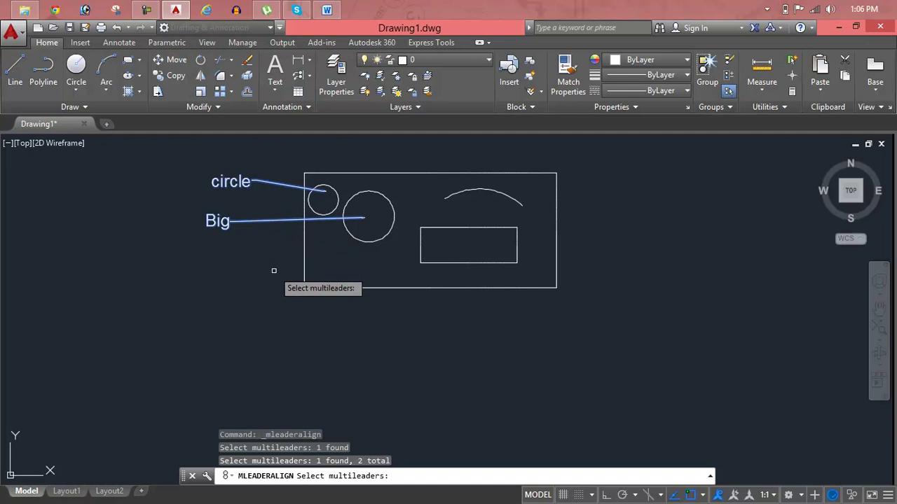
pyautogui.press('Return')
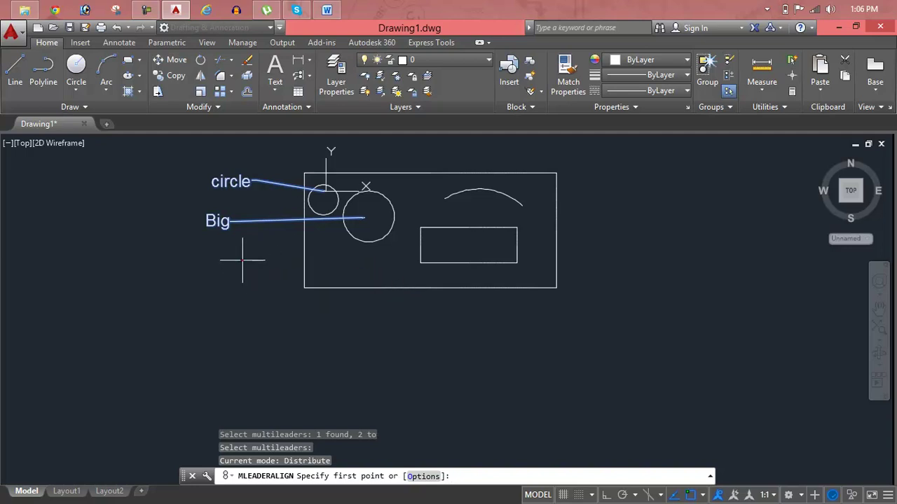
pyautogui.click(242, 260)
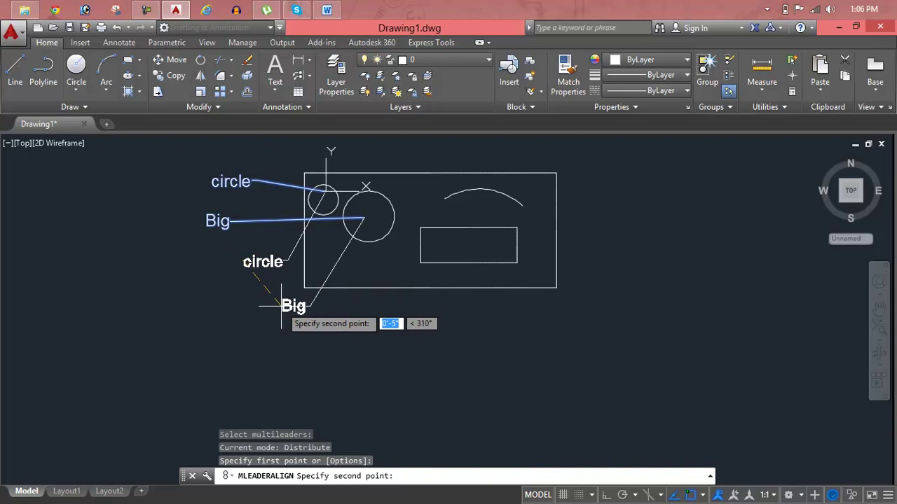
pyautogui.click(243, 283)
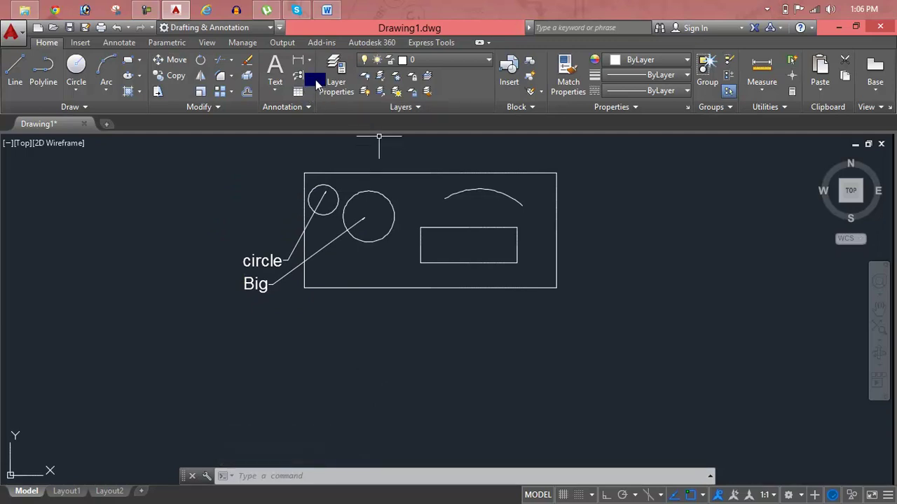
pyautogui.click(309, 75)
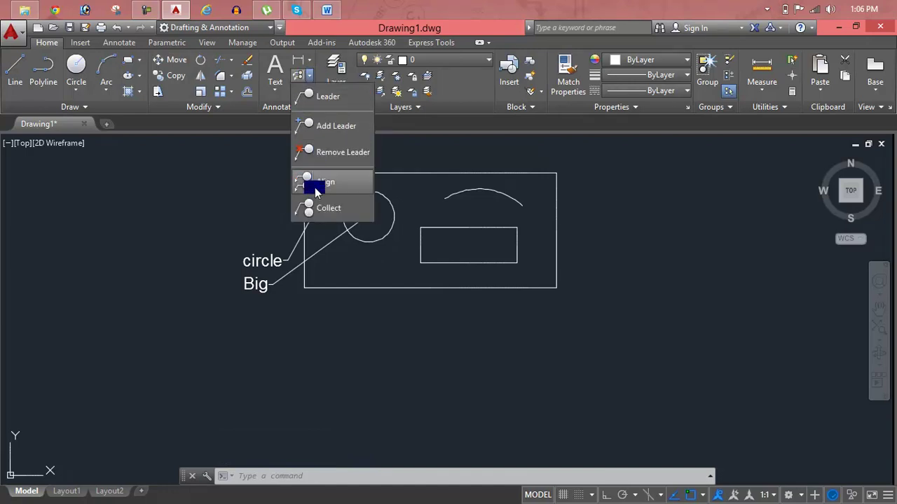
pyautogui.click(322, 208)
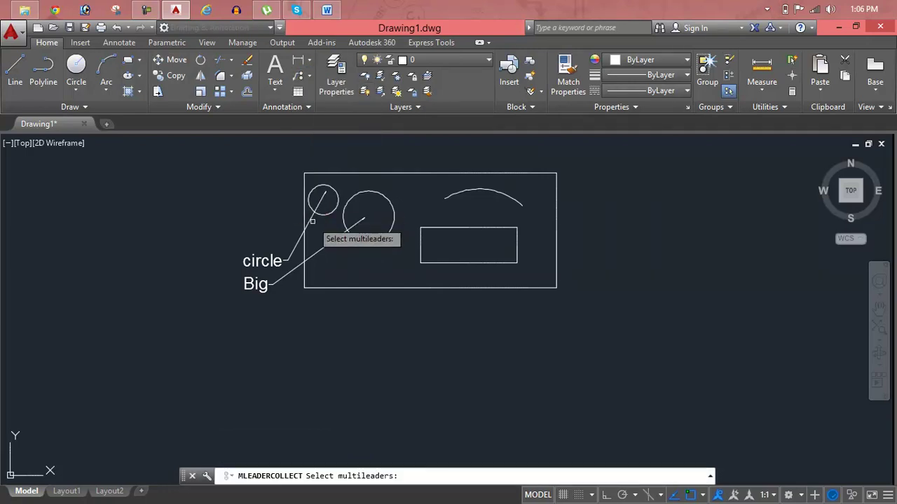
pyautogui.click(309, 222)
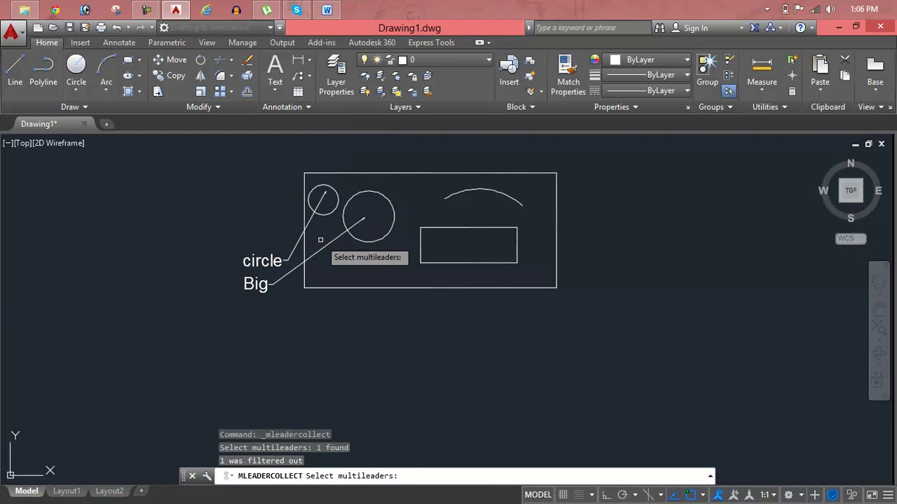
pyautogui.click(326, 247)
pyautogui.click(247, 251)
pyautogui.click(296, 310)
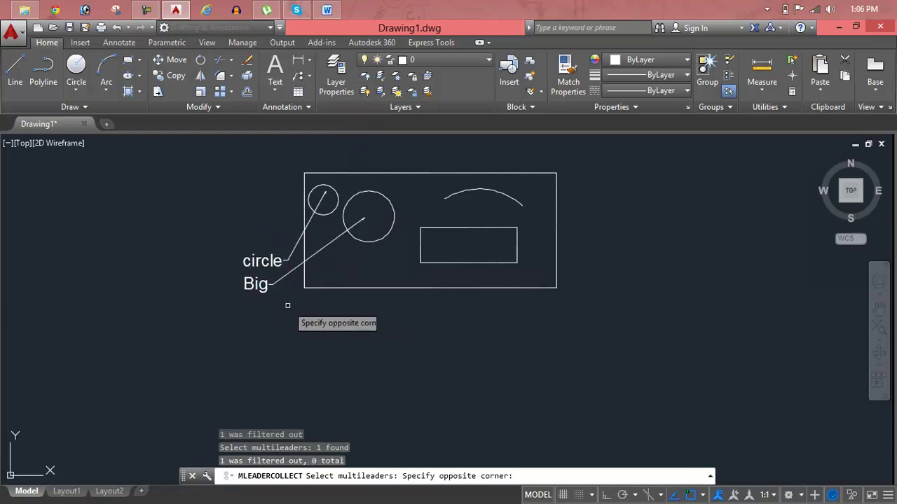
pyautogui.click(282, 302)
pyautogui.click(240, 255)
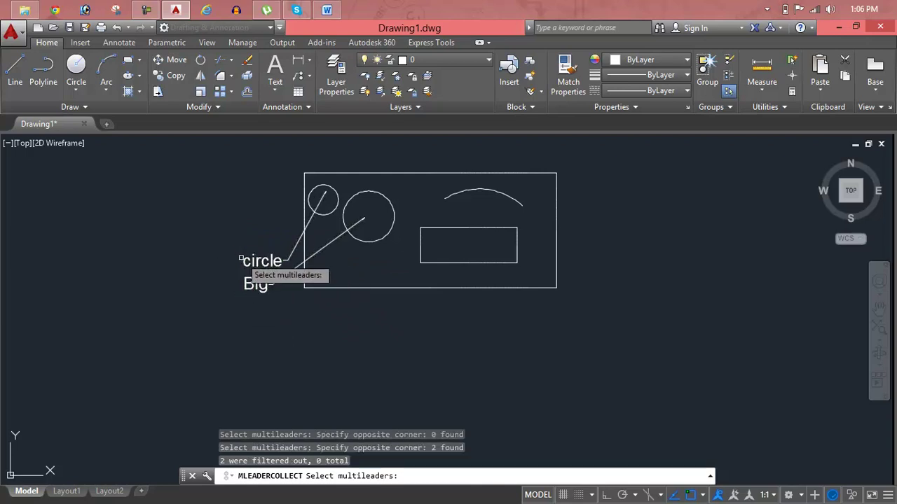
pyautogui.click(324, 264)
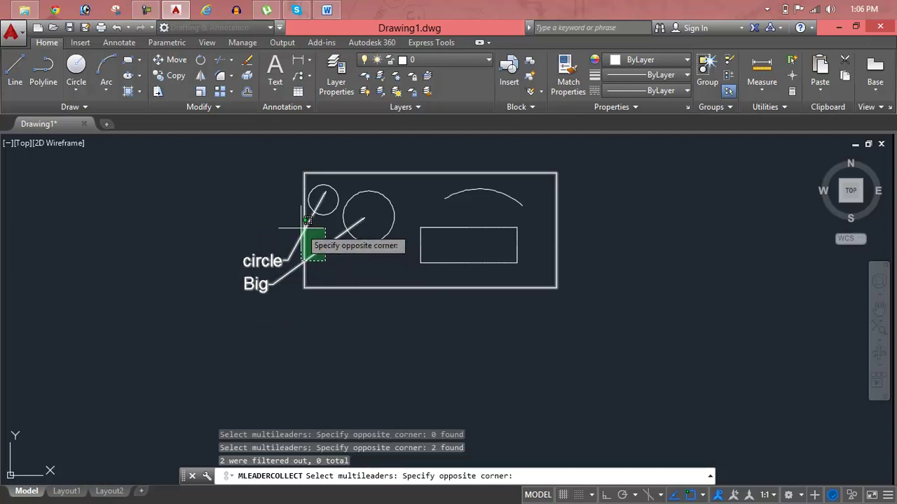
pyautogui.click(323, 237)
pyautogui.click(332, 245)
pyautogui.click(342, 196)
pyautogui.click(394, 180)
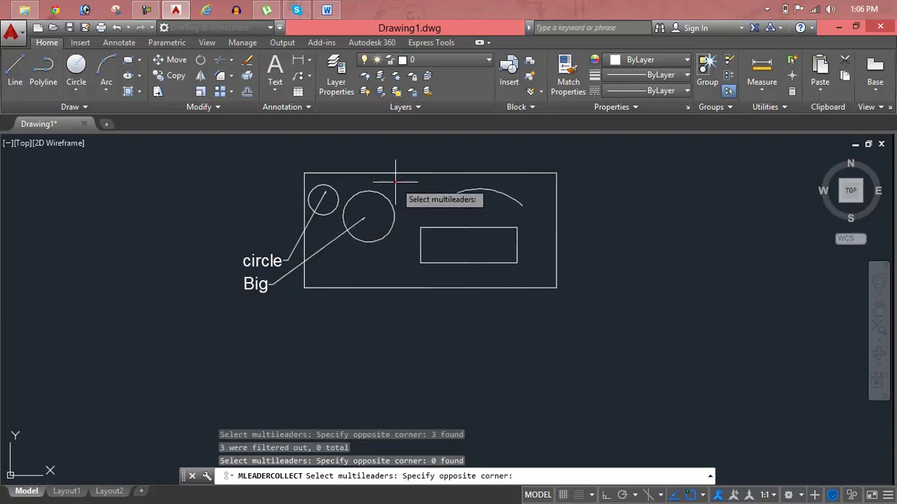
pyautogui.click(312, 239)
pyautogui.scroll(2, 316, 238)
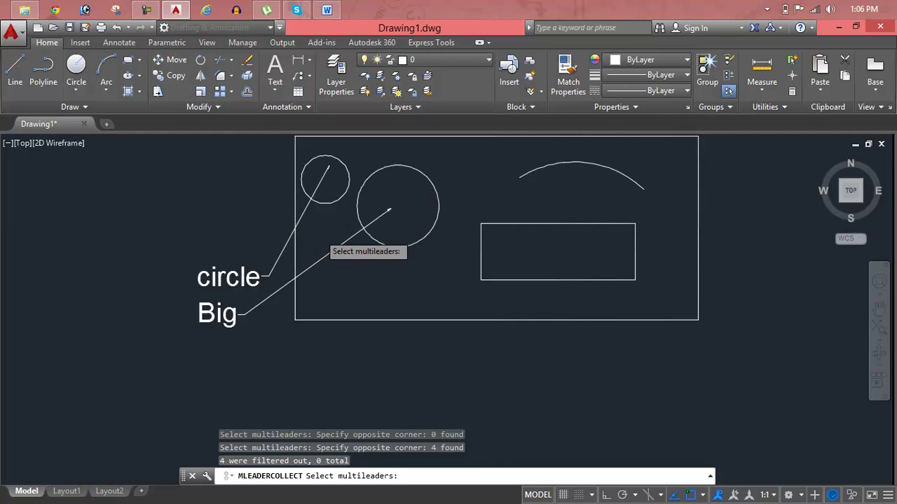
pyautogui.scroll(2, 315, 238)
pyautogui.click(293, 200)
pyautogui.click(292, 200)
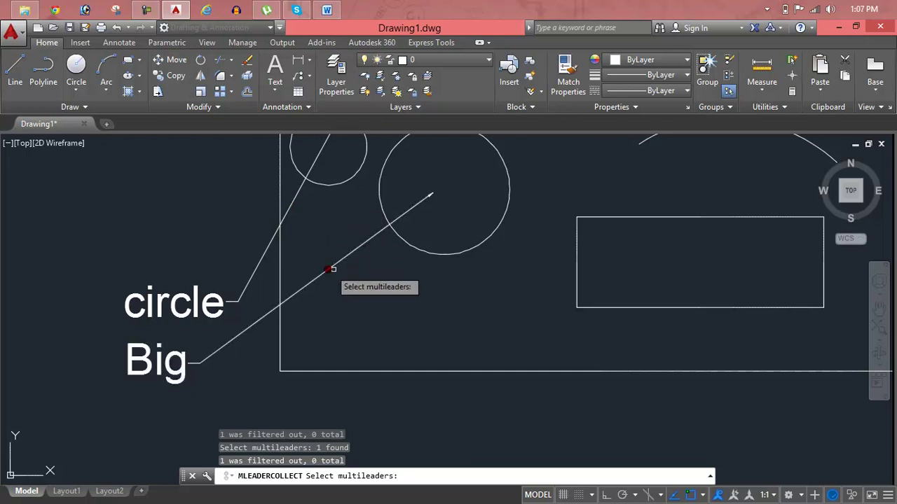
pyautogui.press('Escape')
# Crossing-select all seven objects, including both multileaders, and delete them.
pyautogui.press('Escape')
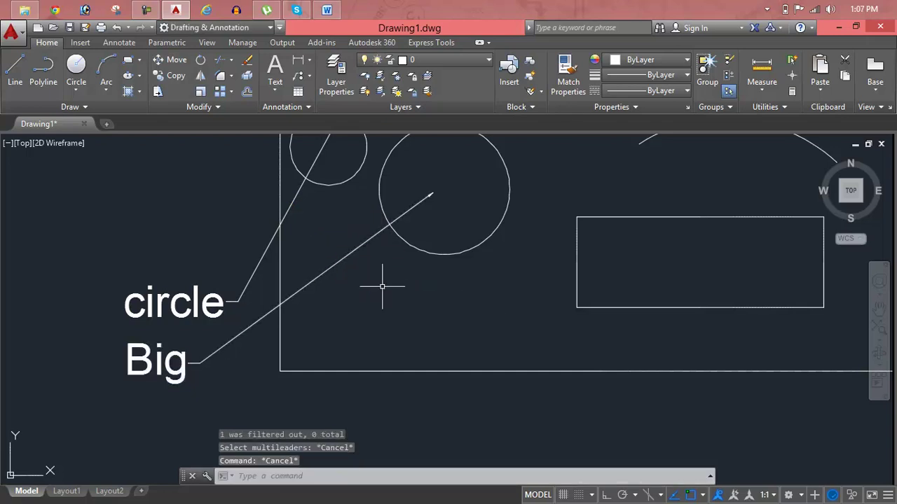
pyautogui.press('Escape')
pyautogui.press('Escape')
pyautogui.scroll(-5, 382, 286)
pyautogui.scroll(-1, 381, 286)
pyautogui.scroll(3, 382, 283)
pyautogui.scroll(1, 387, 289)
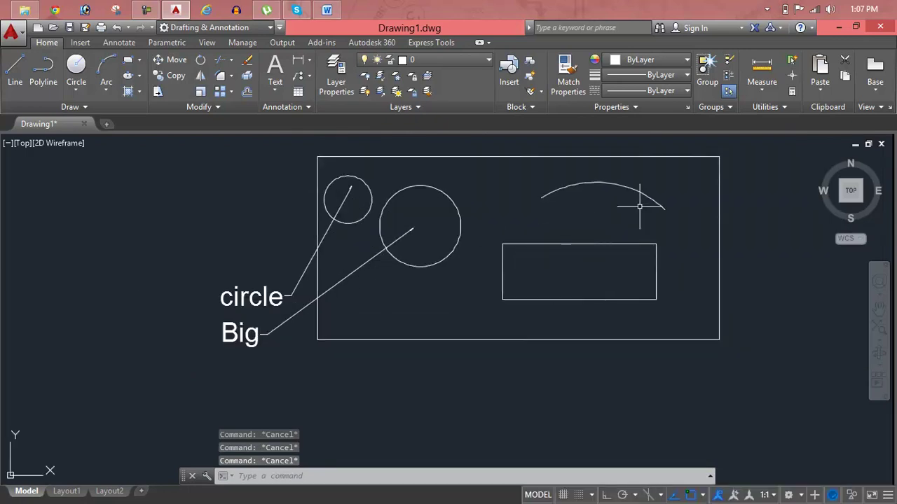
pyautogui.scroll(-3, 639, 206)
pyautogui.click(726, 163)
pyautogui.click(508, 273)
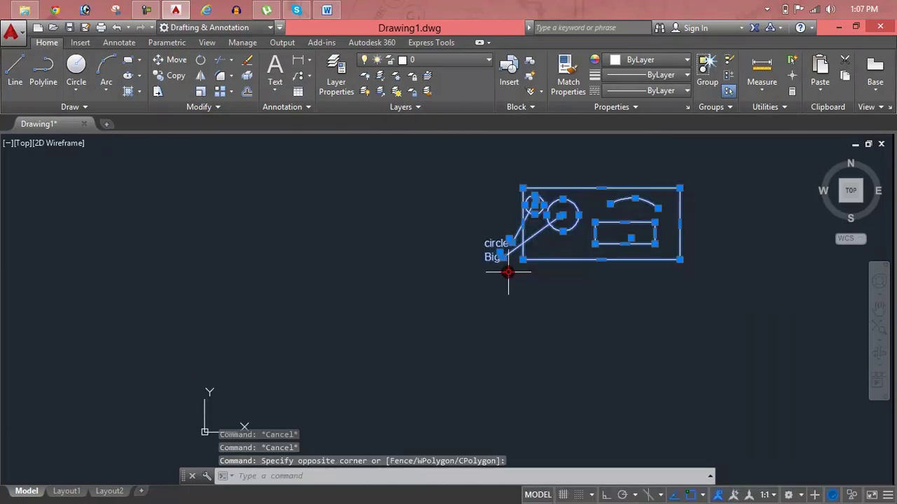
pyautogui.press('Delete')
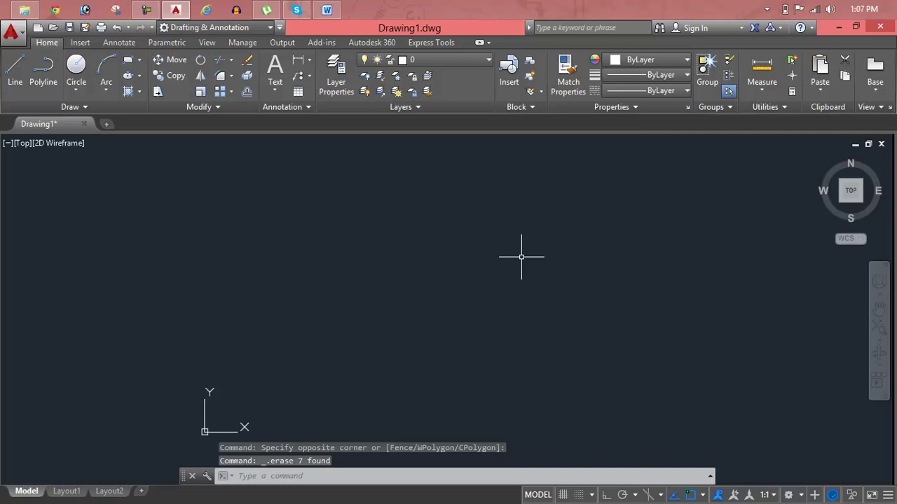
pyautogui.press('Escape')
pyautogui.press('Escape')
pyautogui.press('Escape')
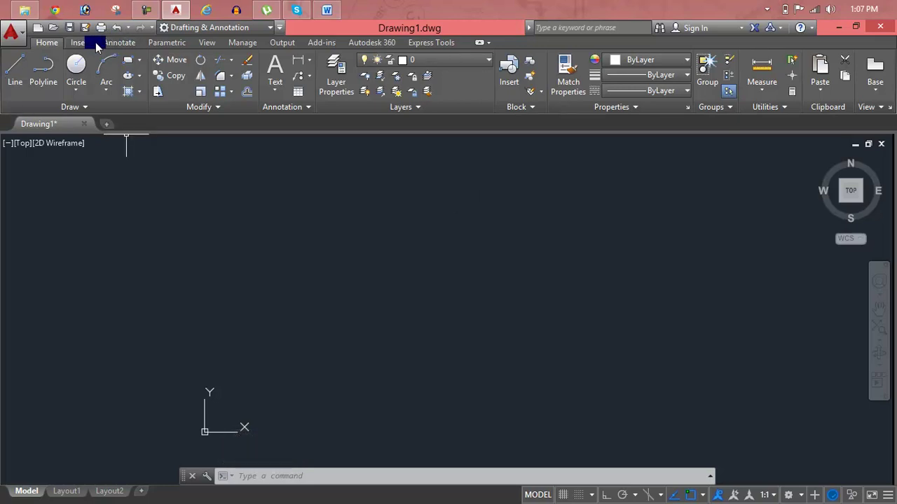
# Undo the erase to restore the drawing with Ctrl+Z.
pyautogui.click(113, 43)
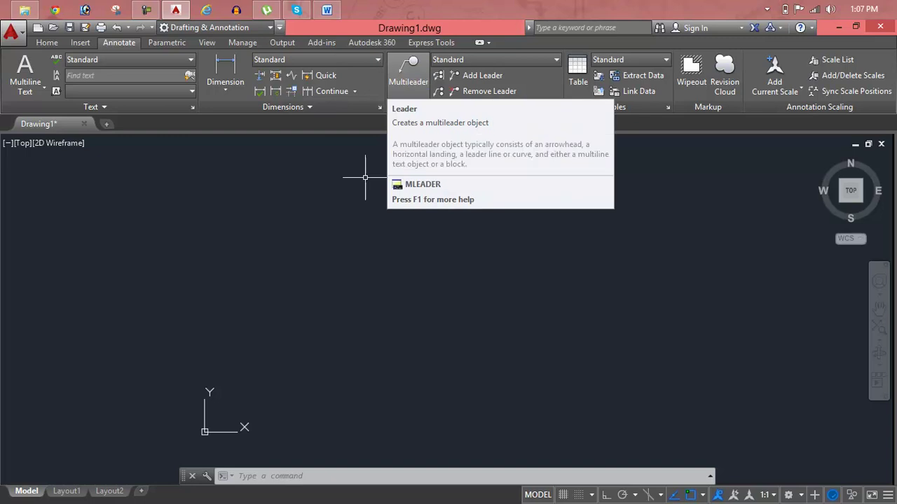
pyautogui.press('Escape')
pyautogui.press('Escape')
pyautogui.press('Escape')
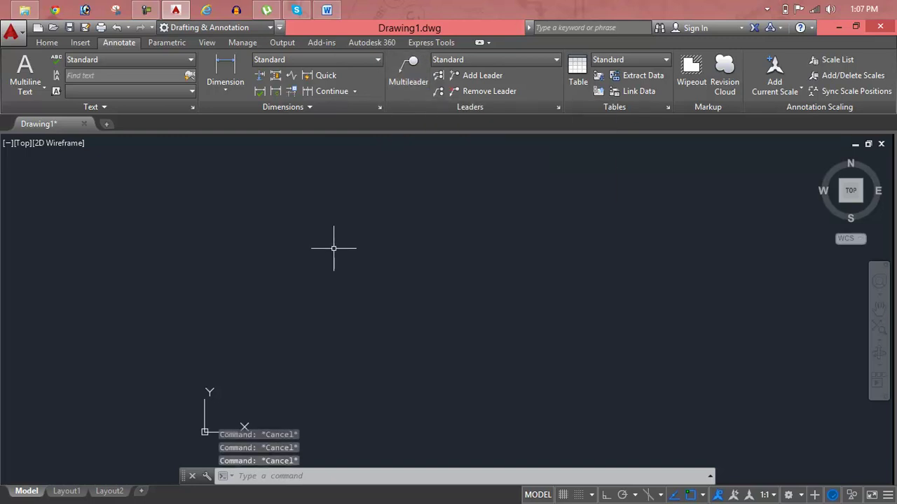
pyautogui.hotkey('ctrl', 'z')
# Crossing-select and delete only the circle and Big multileaders, keeping the shapes.
pyautogui.click(524, 274)
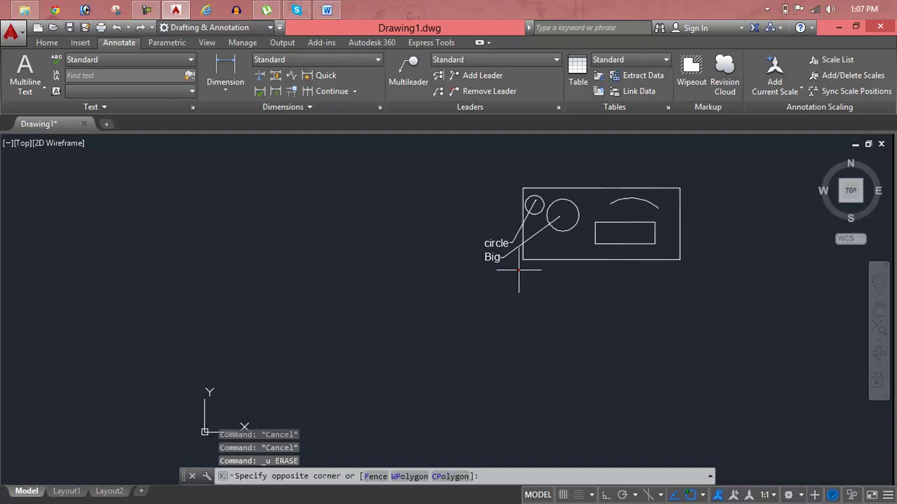
pyautogui.click(486, 245)
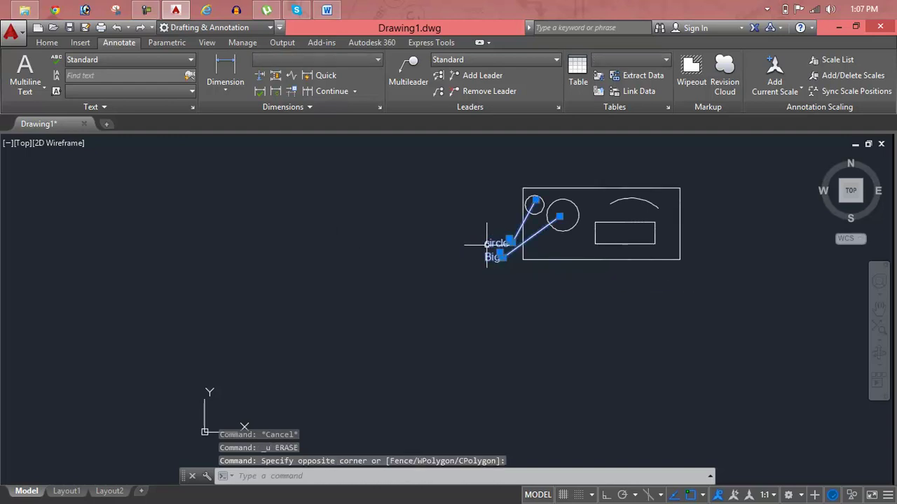
pyautogui.press('Delete')
pyautogui.scroll(4, 704, 203)
# Add a multileader on the small circle labelled 'circle', placed to its left.
pyautogui.click(401, 82)
pyautogui.click(240, 232)
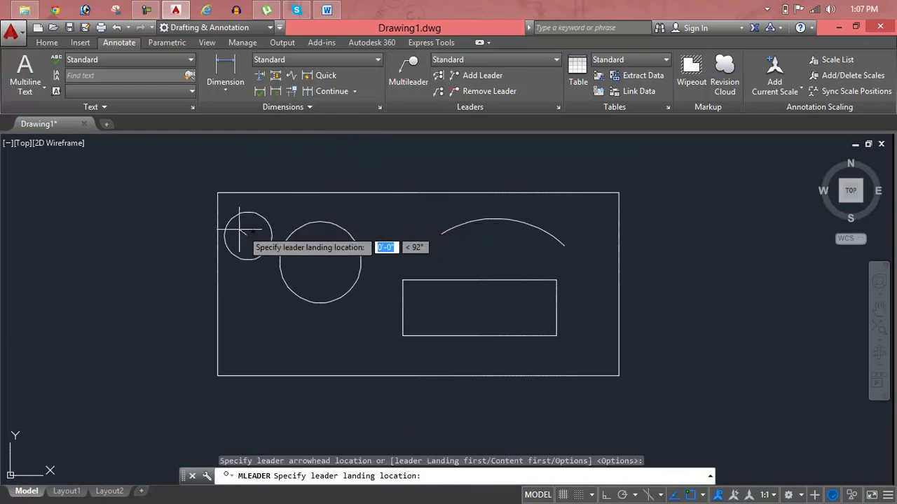
pyautogui.click(101, 215)
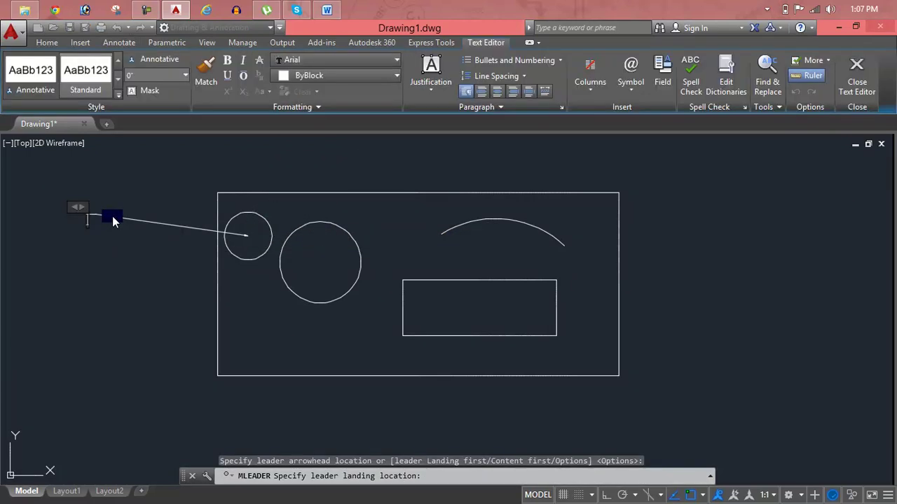
pyautogui.write('circle')
pyautogui.press('Return')
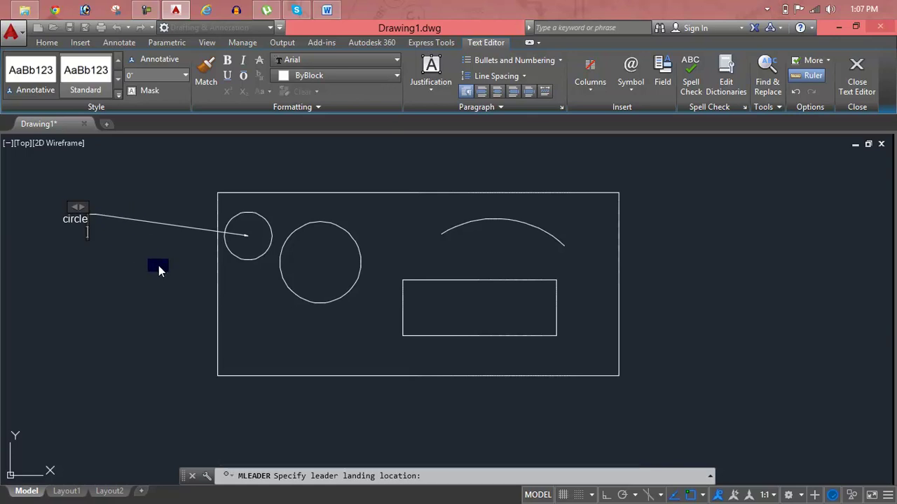
pyautogui.click(159, 265)
# Add a multileader inside the big circle labelled 'big', placed to its left.
pyautogui.press('Return')
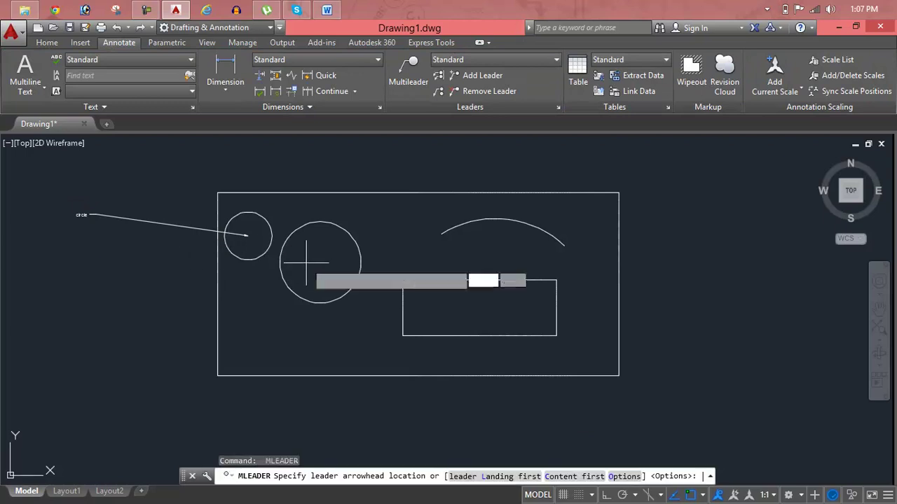
pyautogui.click(310, 260)
pyautogui.click(80, 290)
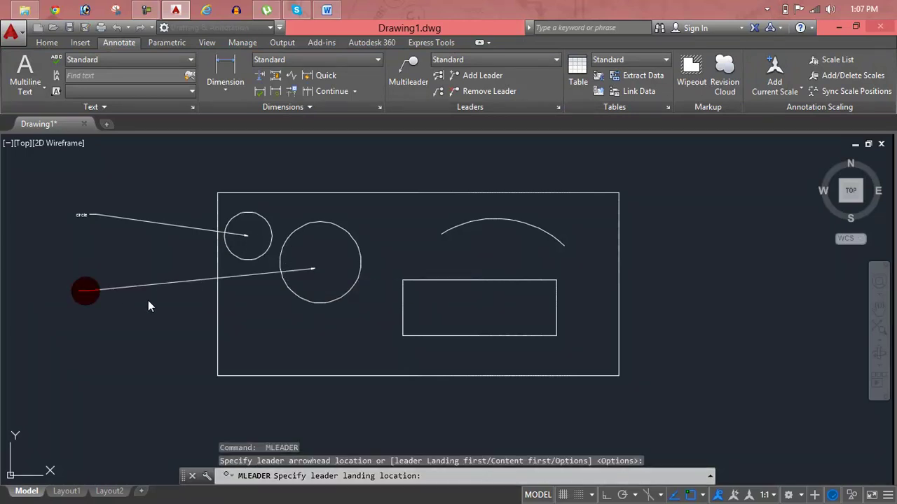
pyautogui.write('bit')
pyautogui.press('BackSpace')
pyautogui.press('BackSpace')
pyautogui.write('ig')
pyautogui.rightClick(169, 317)
pyautogui.click(156, 312)
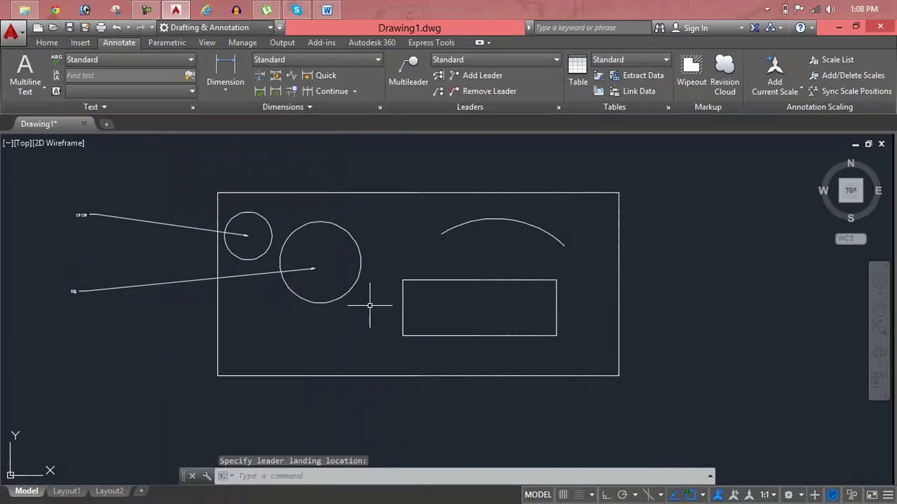
# Add a multileader from the small rectangle with its label right of the drawing.
pyautogui.press('Return')
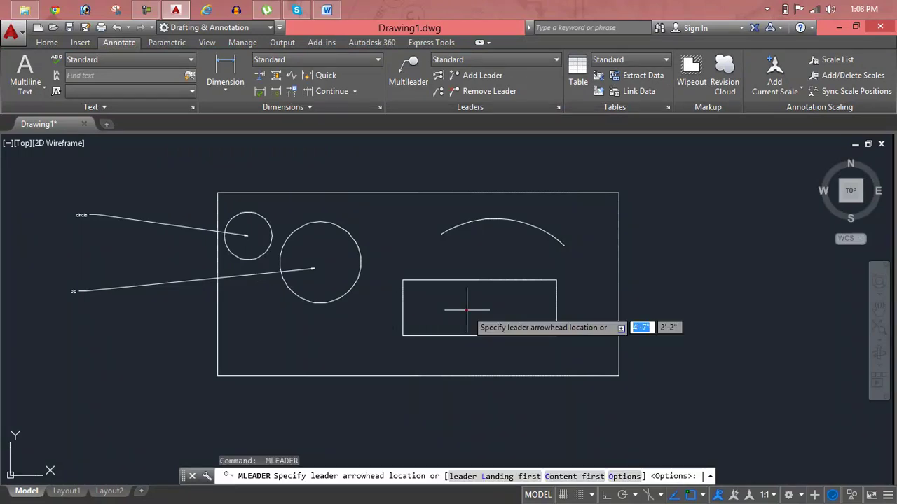
pyautogui.click(467, 309)
pyautogui.click(747, 262)
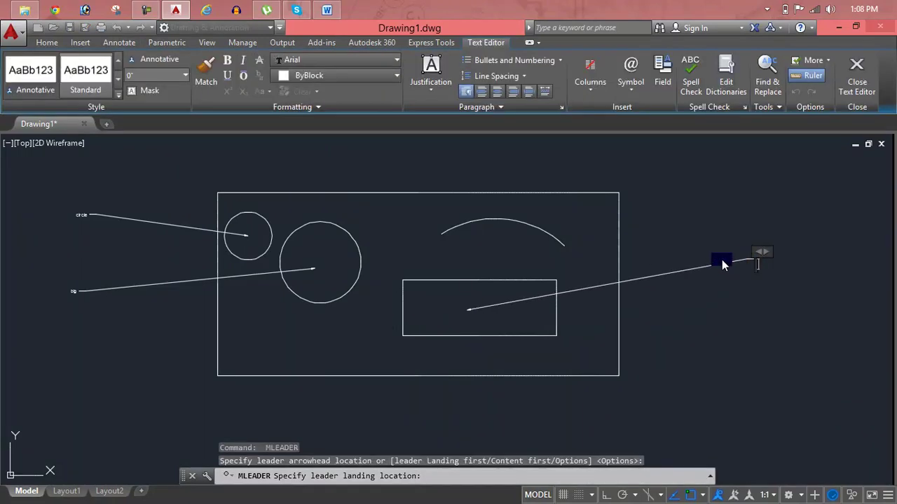
pyautogui.write('gfgh')
pyautogui.rightClick(704, 303)
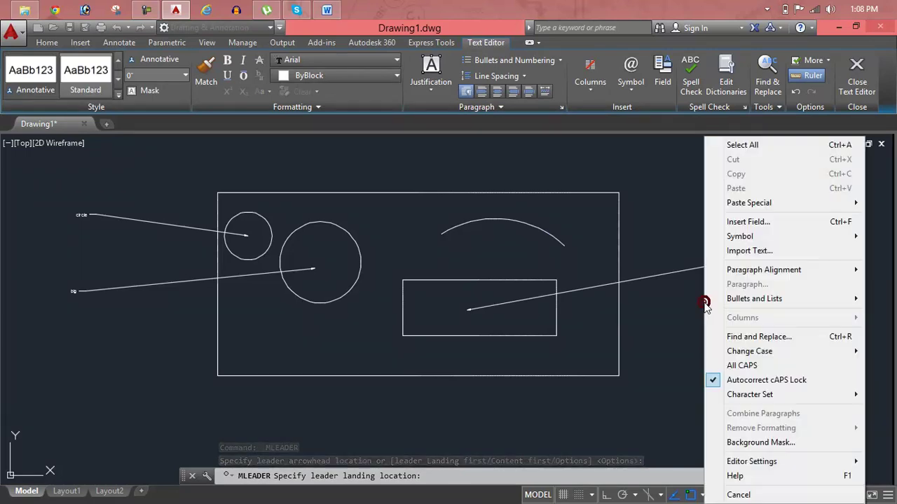
pyautogui.click(697, 303)
# Add a multileader on the arc with its label to the upper right.
pyautogui.press('Return')
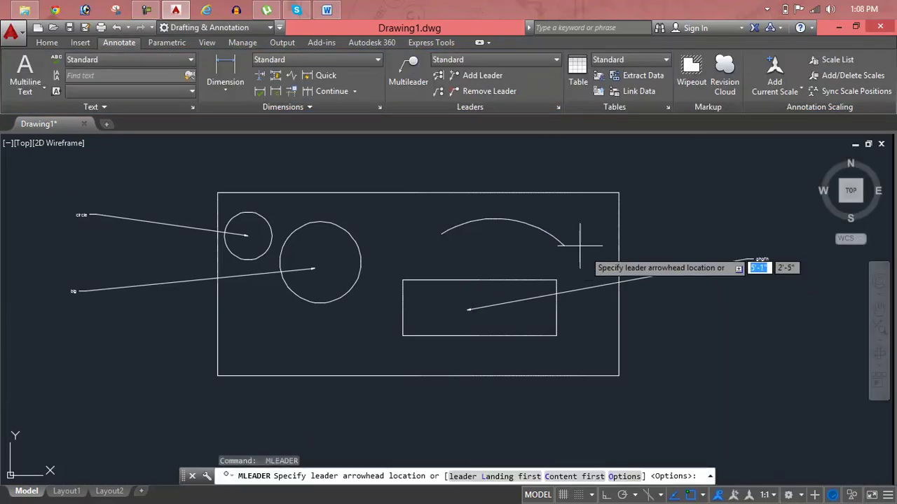
pyautogui.click(552, 235)
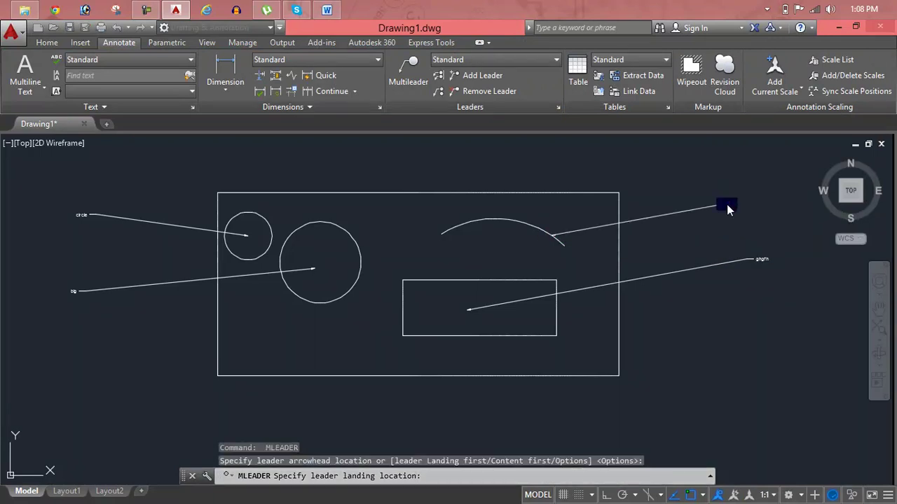
pyautogui.click(727, 209)
pyautogui.write('gdf')
pyautogui.click(746, 236)
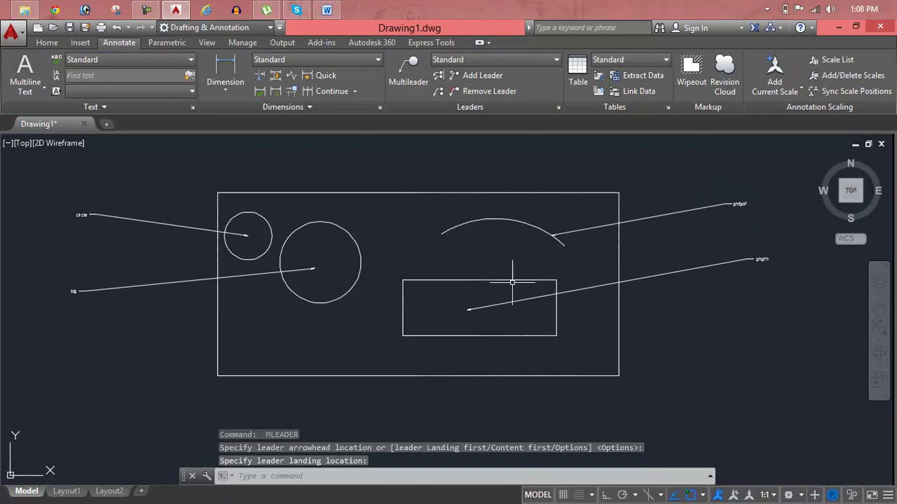
pyautogui.scroll(2, 728, 201)
pyautogui.scroll(2, 745, 199)
pyautogui.scroll(1, 744, 199)
pyautogui.scroll(-3, 745, 201)
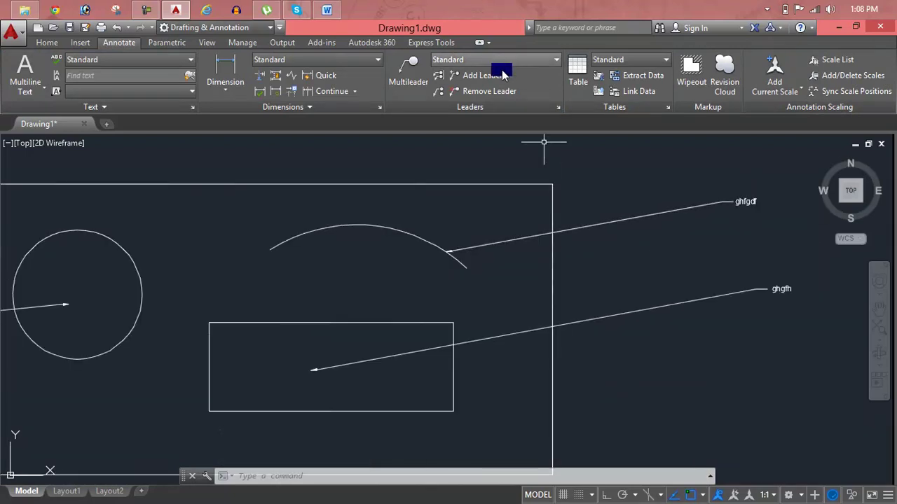
pyautogui.click(494, 98)
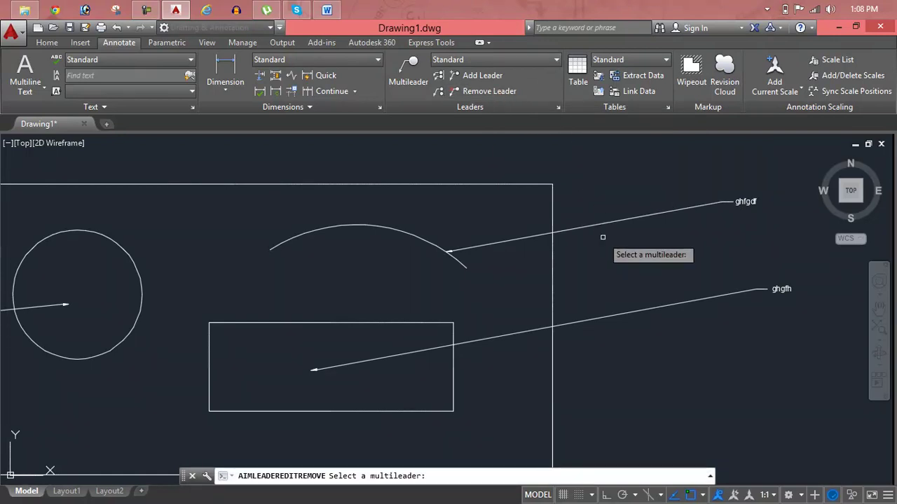
pyautogui.click(597, 206)
pyautogui.click(630, 334)
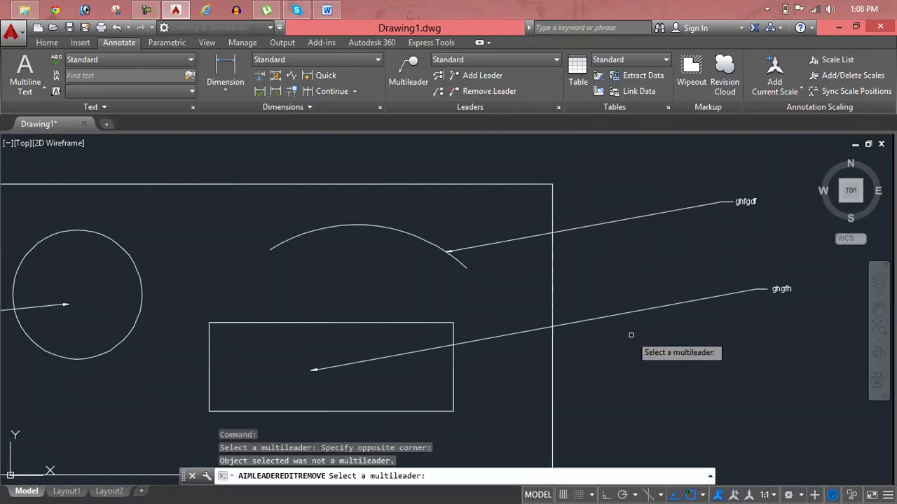
pyautogui.click(593, 226)
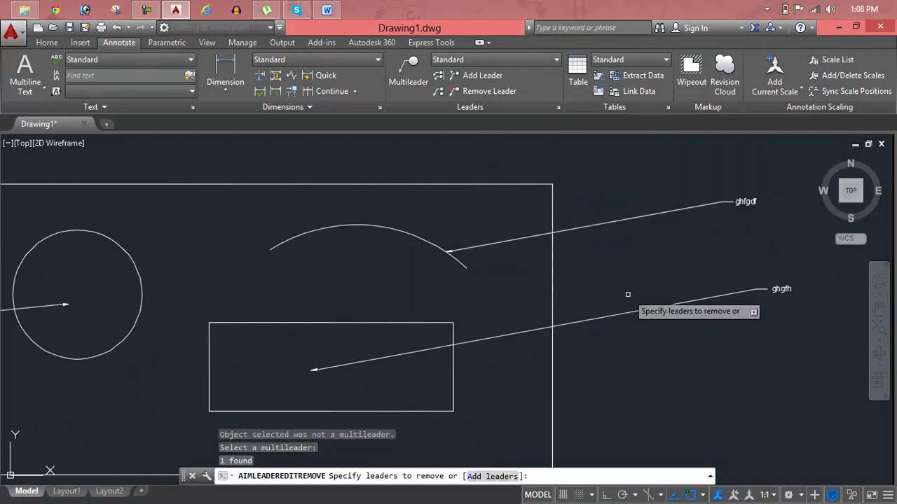
pyautogui.press('Return')
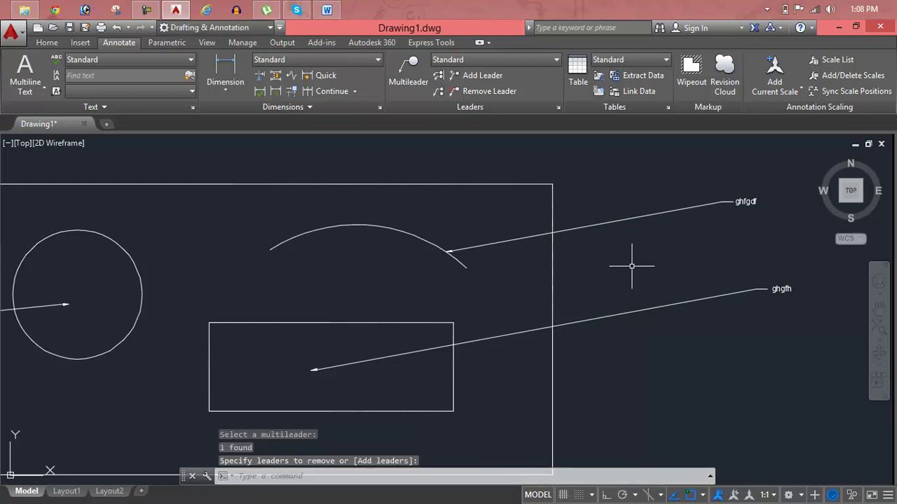
pyautogui.press('Escape')
pyautogui.press('Escape')
pyautogui.press('Escape')
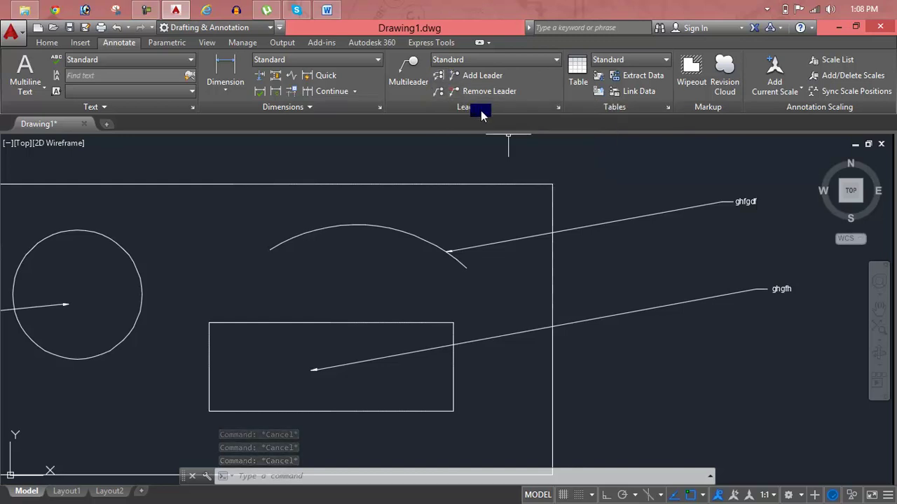
# Modify the Standard multileader style: Linetype BATTING, Lineweight 1.20 mm, Color Red.
pyautogui.click(558, 107)
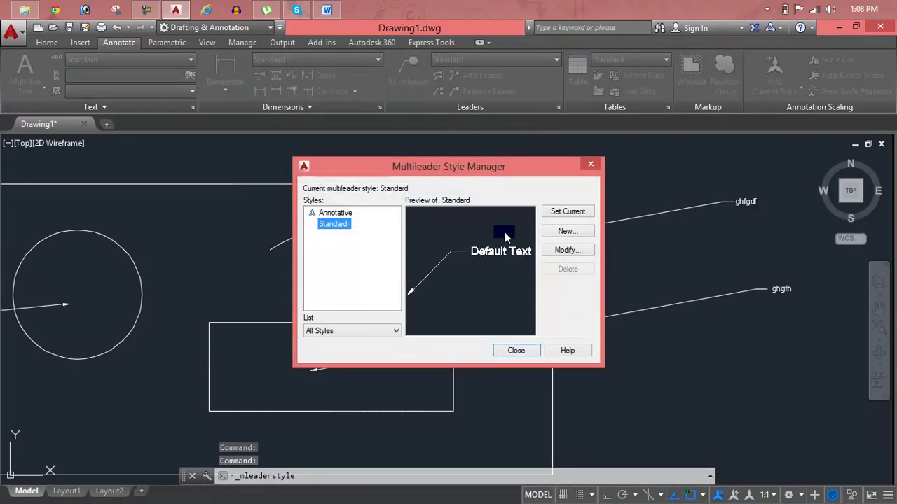
pyautogui.click(572, 251)
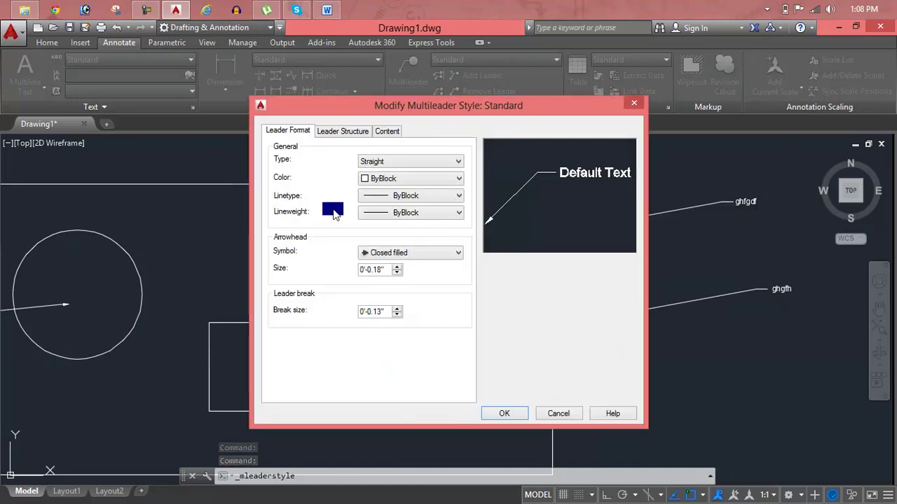
pyautogui.click(398, 196)
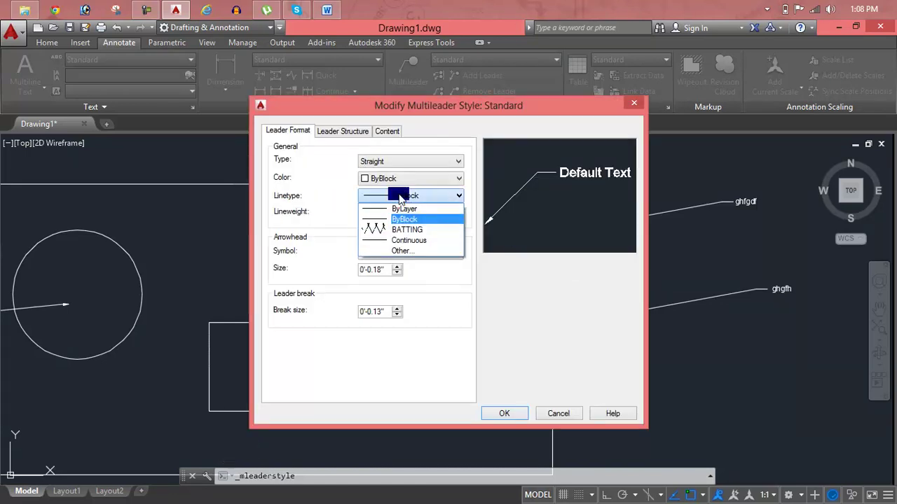
pyautogui.click(400, 230)
pyautogui.click(403, 212)
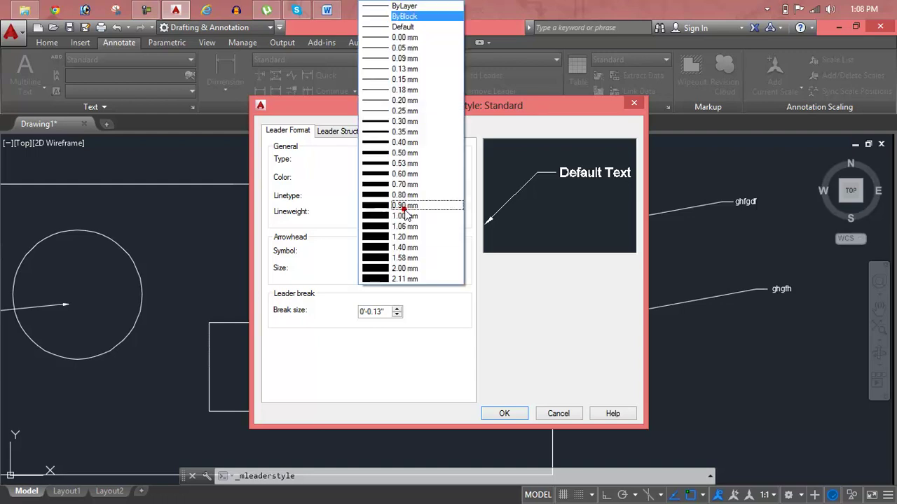
pyautogui.click(396, 239)
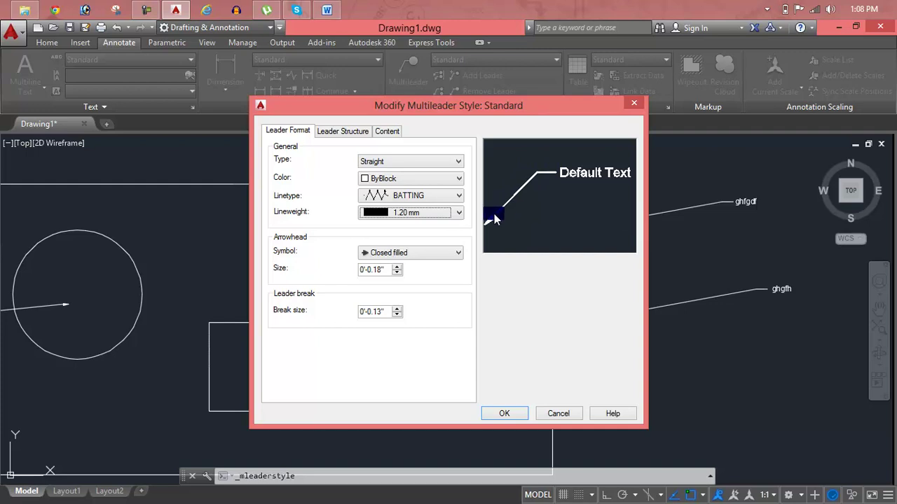
pyautogui.click(435, 182)
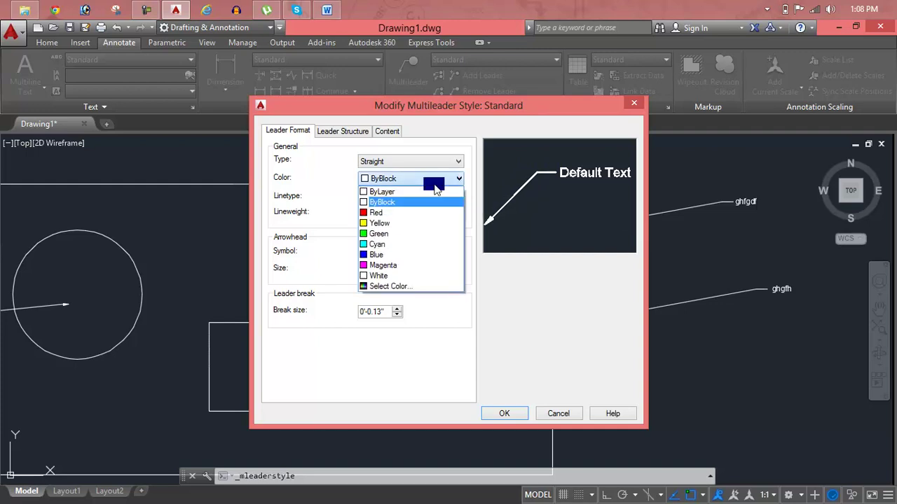
pyautogui.click(433, 212)
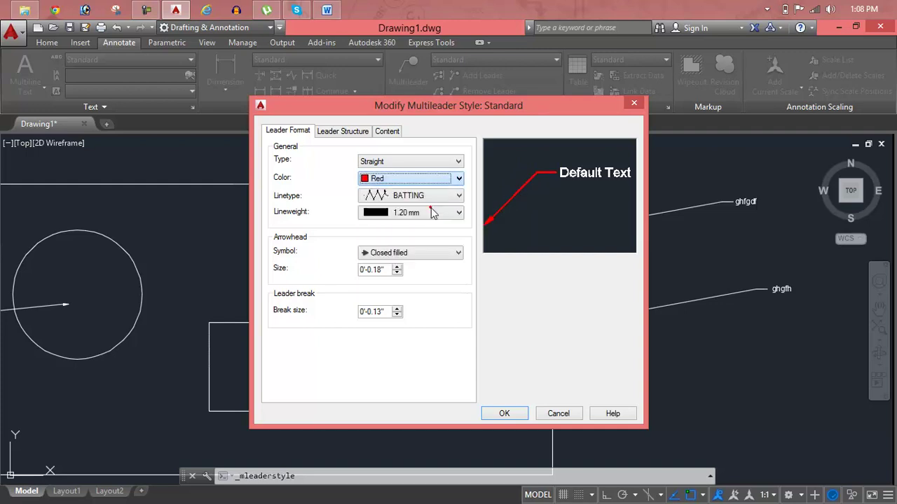
pyautogui.click(514, 415)
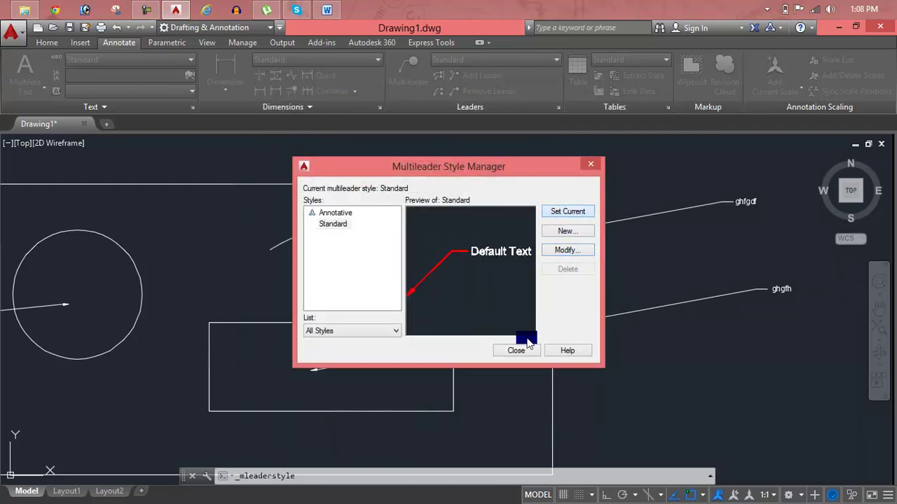
pyautogui.click(518, 351)
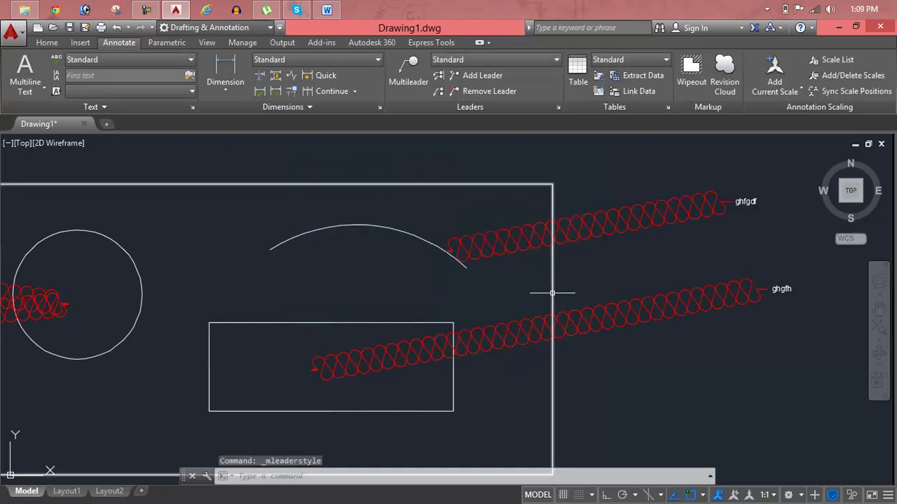
# Reset Standard's leader colour, linetype and lineweight to ByLayer and make it current.
pyautogui.scroll(-5, 376, 264)
pyautogui.scroll(6, 377, 234)
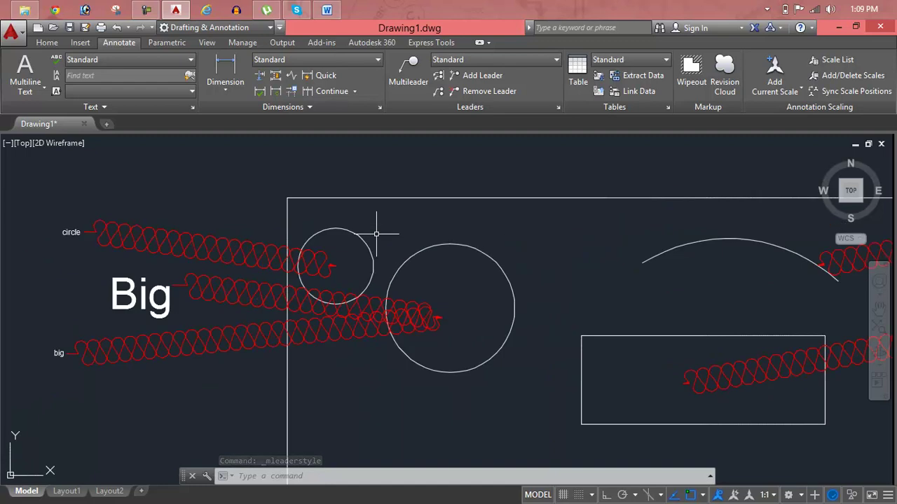
pyautogui.click(554, 108)
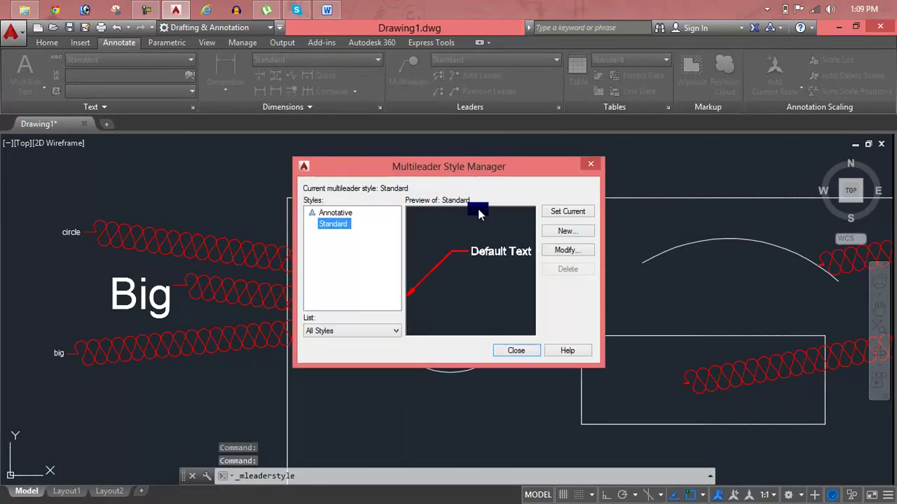
pyautogui.click(545, 252)
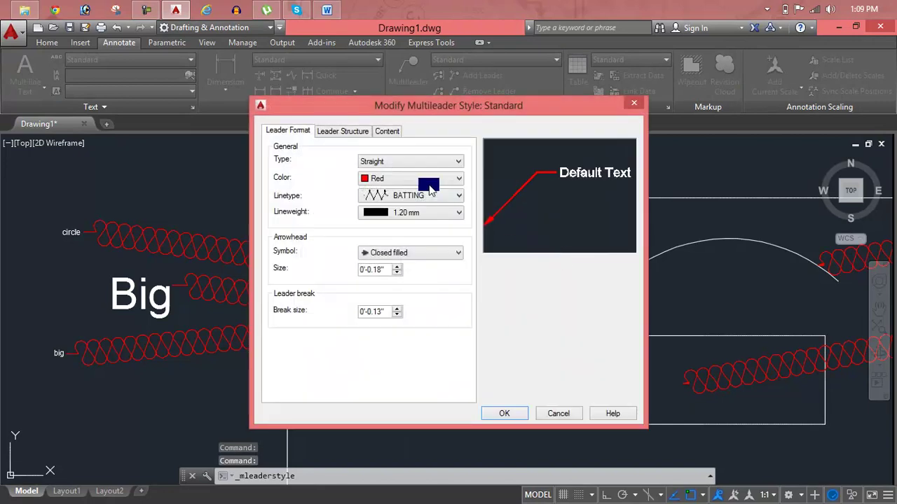
pyautogui.click(416, 179)
pyautogui.click(414, 192)
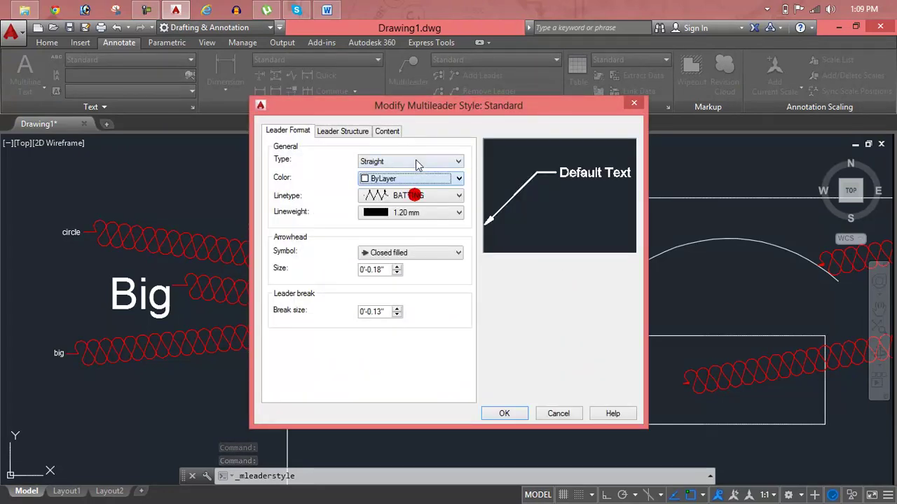
pyautogui.click(416, 161)
pyautogui.click(416, 162)
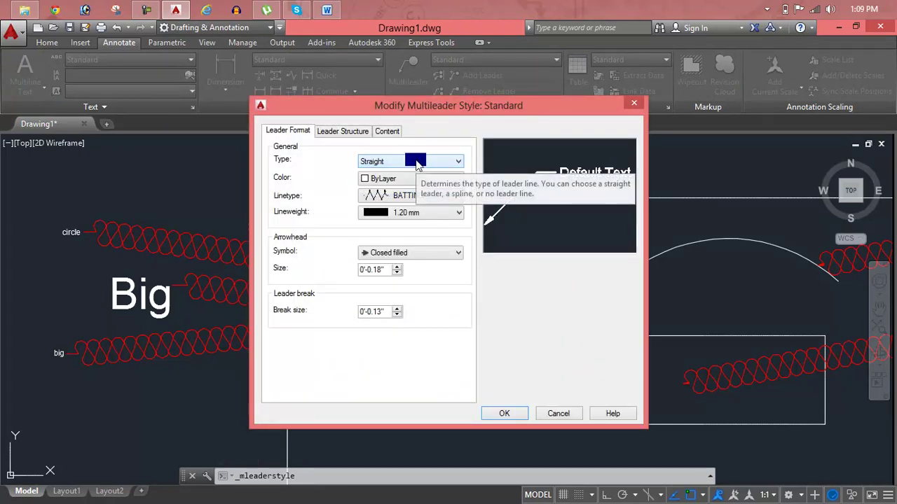
pyautogui.click(416, 195)
pyautogui.click(416, 209)
pyautogui.click(414, 210)
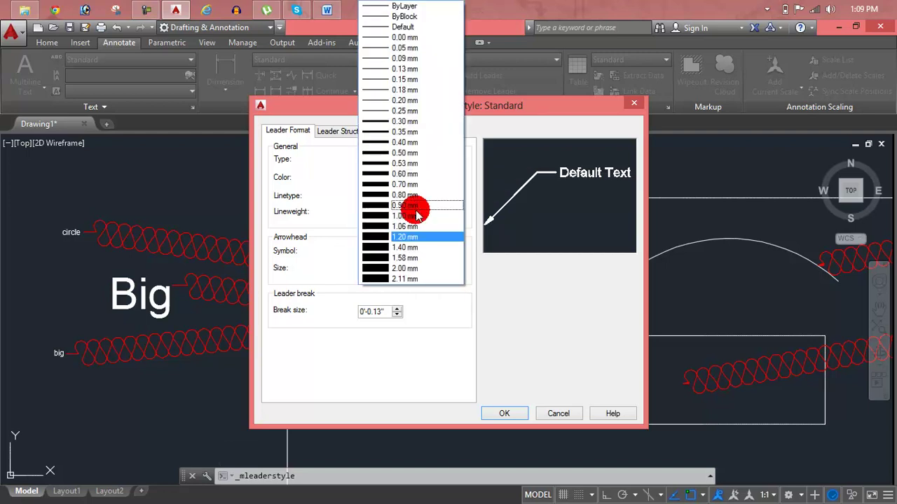
pyautogui.click(414, 6)
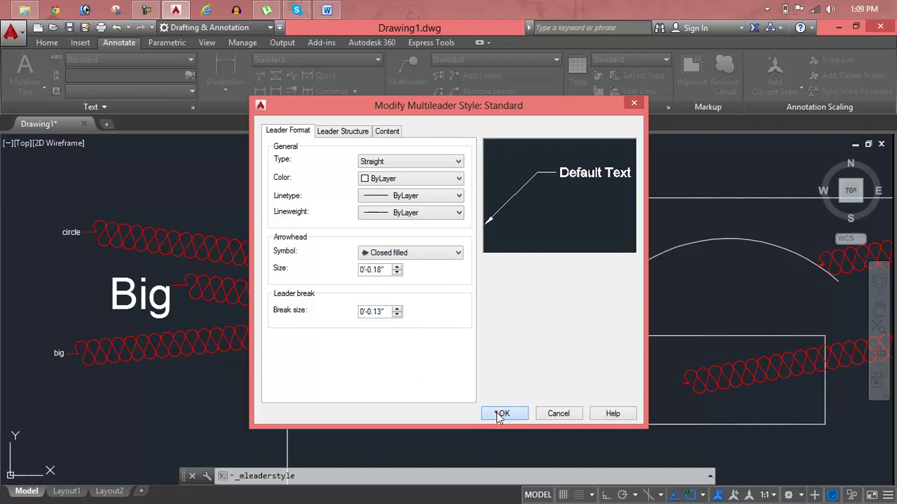
pyautogui.click(502, 414)
pyautogui.click(562, 210)
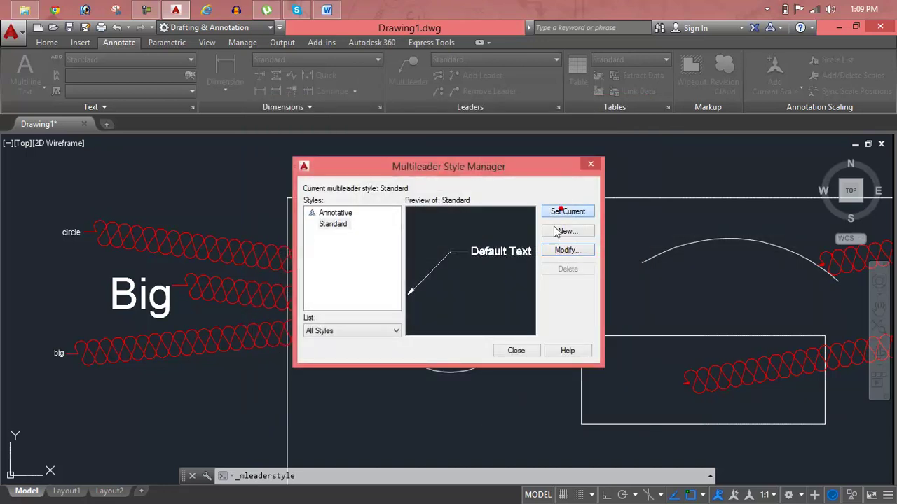
# Erase most of the drawing's shapes and leaders with a crossing window.
pyautogui.click(516, 351)
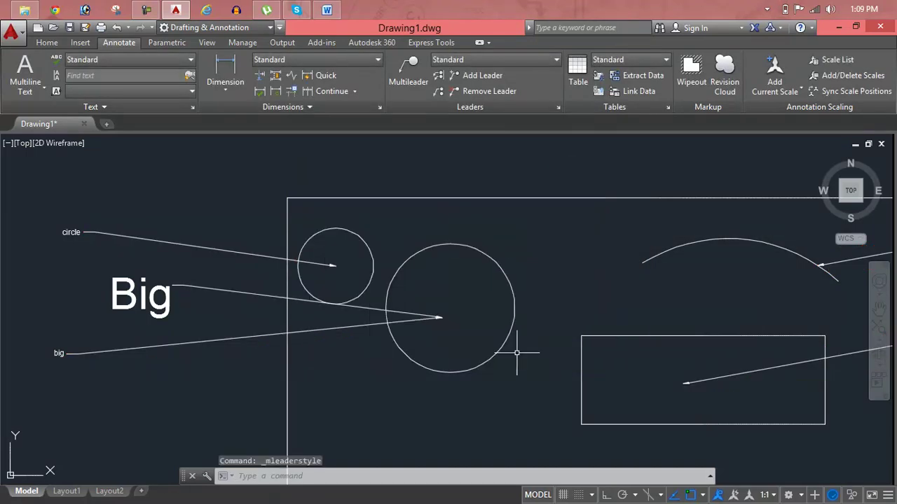
pyautogui.scroll(-4, 508, 309)
pyautogui.scroll(-2, 508, 308)
pyautogui.moveTo(509, 308); pyautogui.dragTo(460, 284, button='middle')
pyautogui.click(673, 239)
pyautogui.click(437, 308)
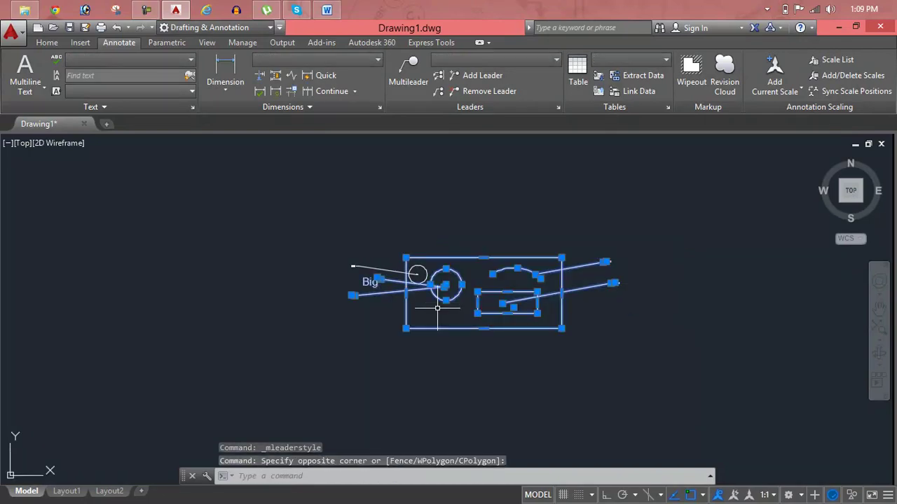
pyautogui.press('Delete')
# Select and erase the leftover leader and its circle, leaving the canvas empty.
pyautogui.click(360, 236)
pyautogui.click(429, 280)
pyautogui.click(483, 238)
pyautogui.click(276, 305)
pyautogui.press('Delete')
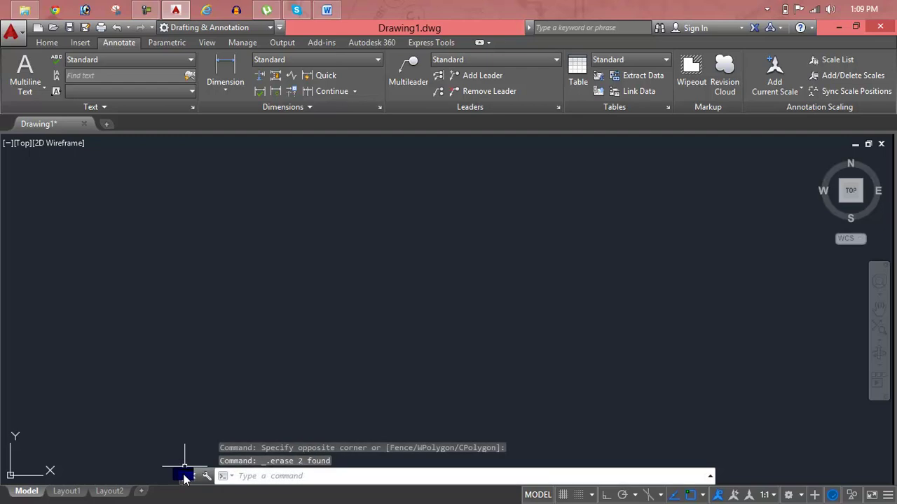
pyautogui.moveTo(185, 478)
pyautogui.mouseDown()
pyautogui.moveTo(136, 474)
pyautogui.moveTo(151, 477)
pyautogui.mouseUp()
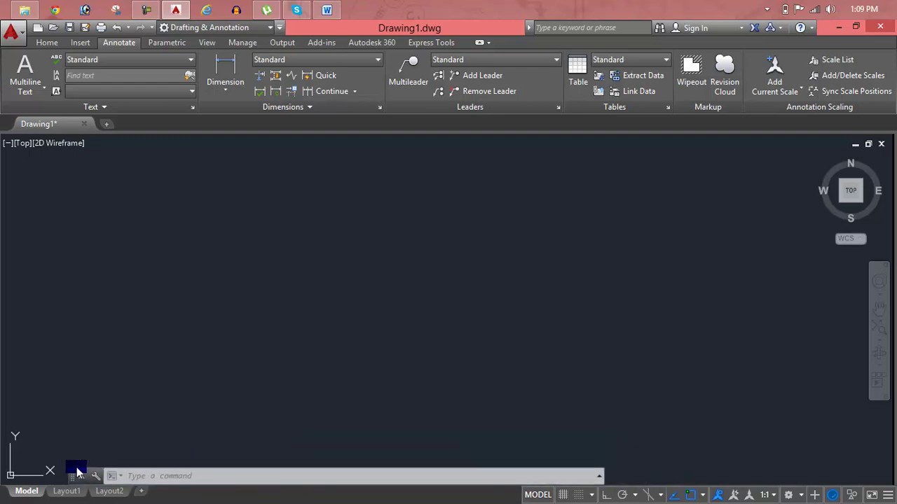
# Move the floating command line down and dock it at the window's bottom edge.
pyautogui.moveTo(150, 476); pyautogui.dragTo(213, 452)
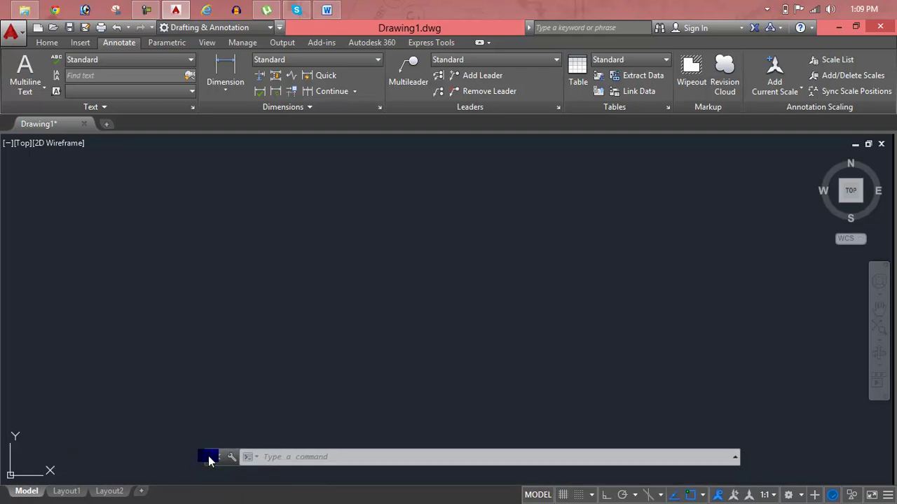
pyautogui.press('Escape')
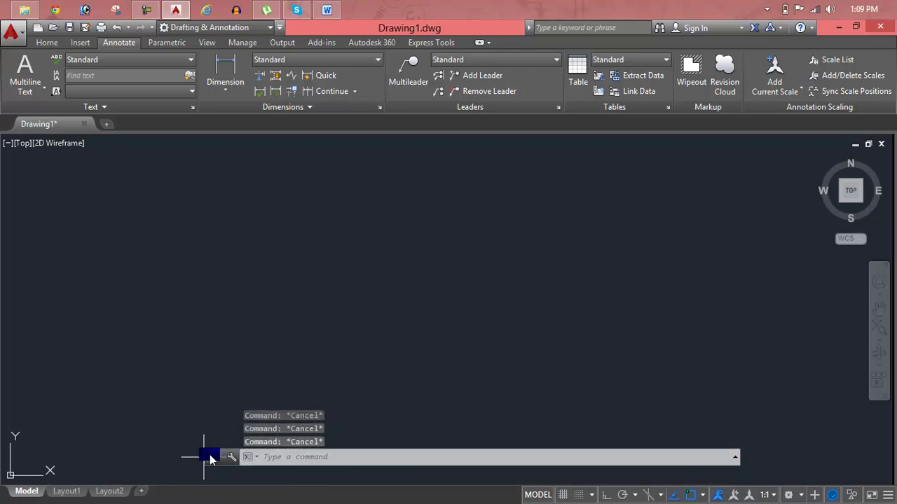
pyautogui.moveTo(209, 455)
pyautogui.mouseDown()
pyautogui.moveTo(107, 475)
pyautogui.moveTo(2, 474)
pyautogui.moveTo(293, 486)
pyautogui.mouseUp()
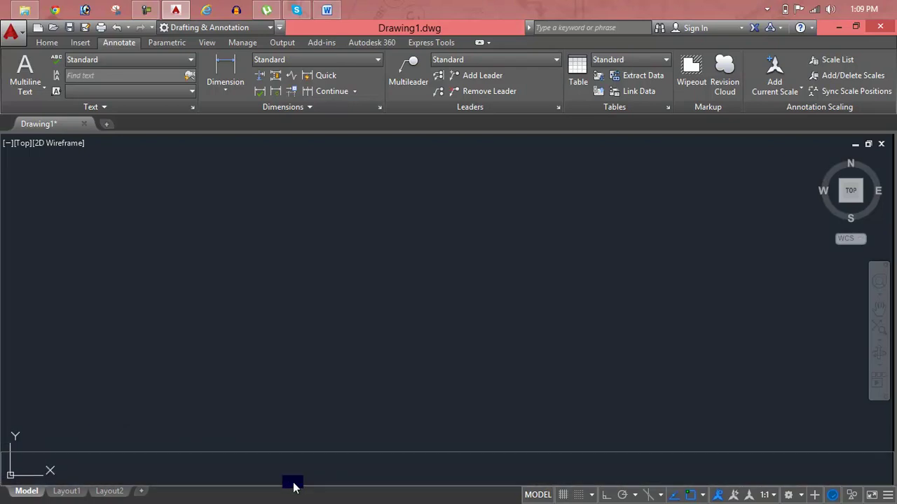